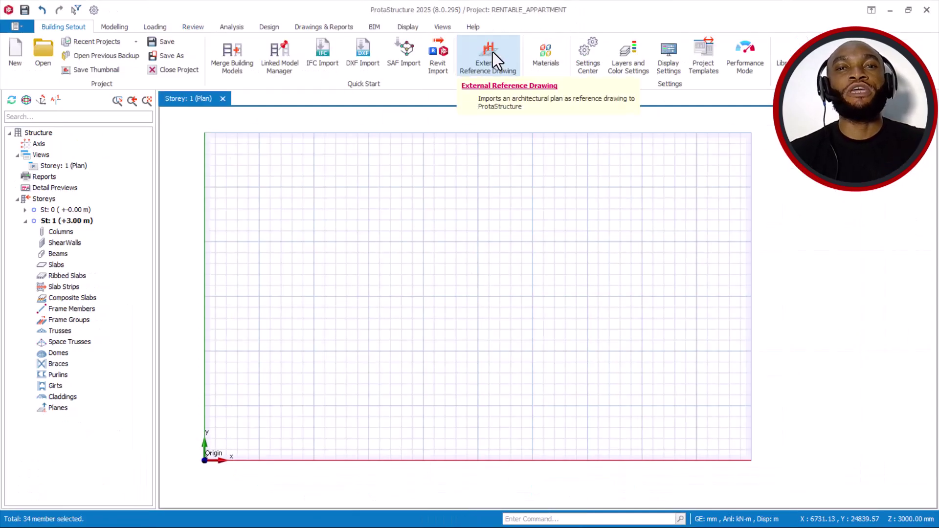
Add REANTABLE APPARTMENT.dxf as an external reference drawing for storey 1 and make it active
{"action": "left_click", "coordinate": [492, 52]}
{"action": "left_click", "coordinate": [242, 368]}
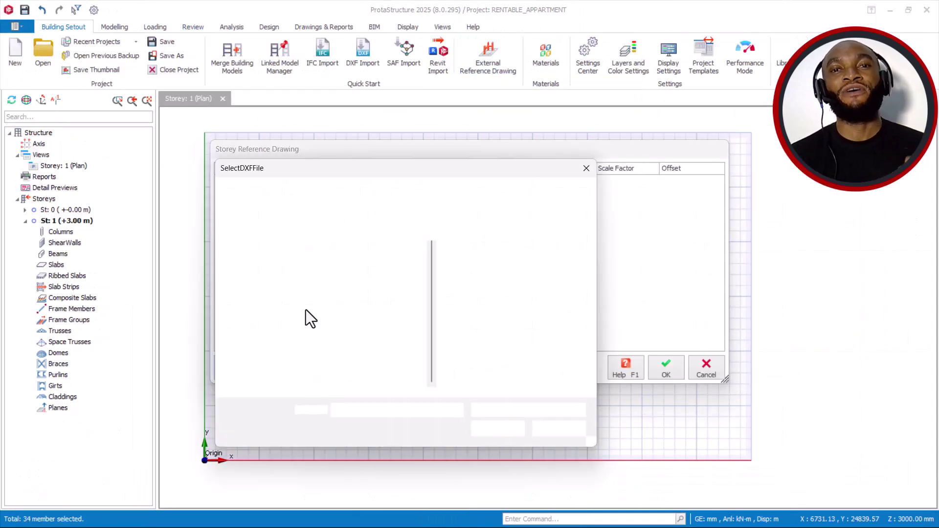
{"action": "left_click", "coordinate": [353, 343]}
{"action": "left_click", "coordinate": [484, 421]}
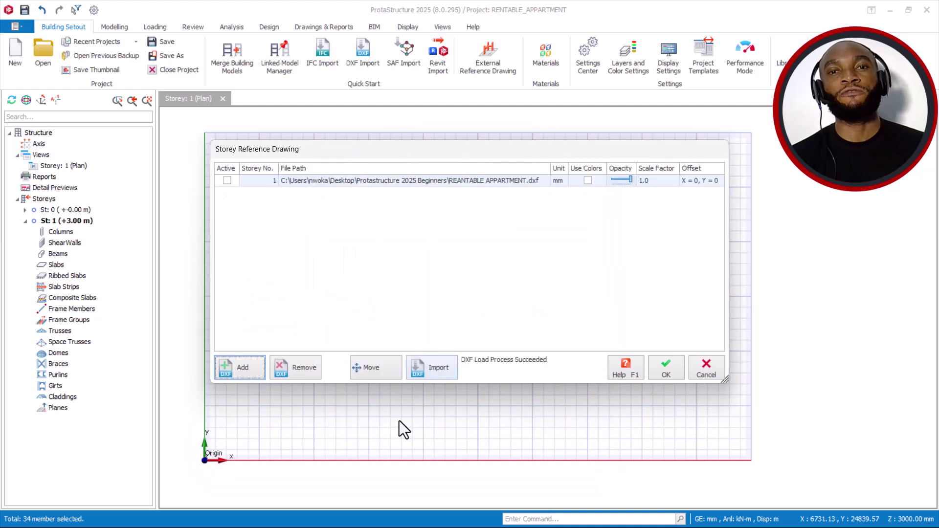
{"action": "left_click", "coordinate": [227, 180]}
{"action": "left_click_drag", "start_coordinate": [327, 152], "coordinate": [369, 173]}
Import the grids from layer GRID and the columns from the column layers of the reference drawing
{"action": "left_click", "coordinate": [479, 389]}
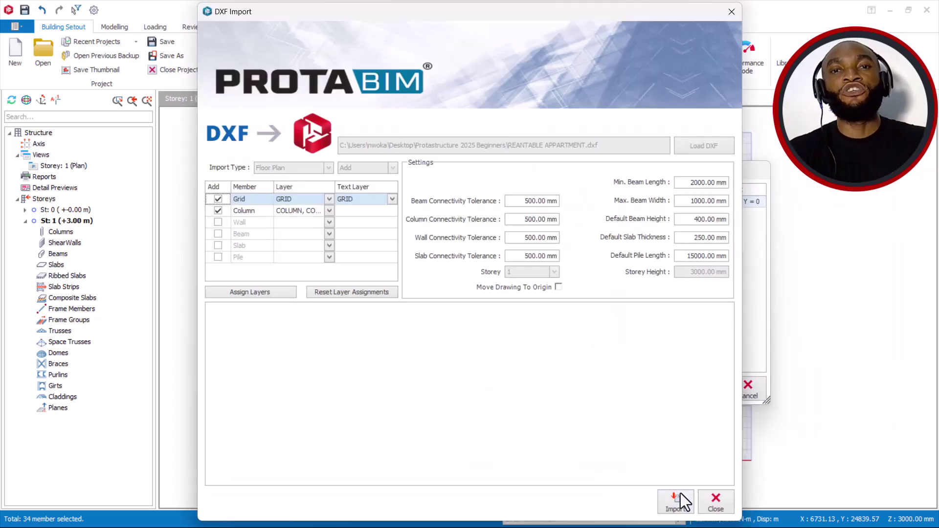
{"action": "left_click", "coordinate": [680, 493]}
{"action": "left_click", "coordinate": [523, 315]}
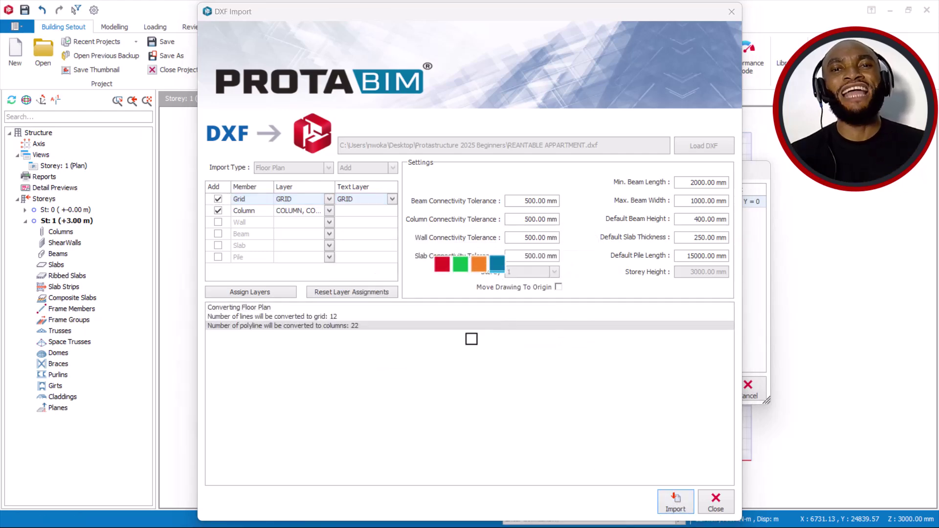
{"action": "left_click", "coordinate": [715, 501]}
{"action": "left_click", "coordinate": [688, 384]}
Examine the labels and order of the imported axes along the upper edge of the storey 1 plan
{"action": "scroll", "coordinate": [411, 214], "scroll_direction": "up", "scroll_amount": 1}
{"action": "scroll", "coordinate": [318, 212], "scroll_direction": "up", "scroll_amount": 1}
{"action": "scroll", "coordinate": [266, 200], "scroll_direction": "up", "scroll_amount": 1}
{"action": "scroll", "coordinate": [279, 197], "scroll_direction": "up", "scroll_amount": 1}
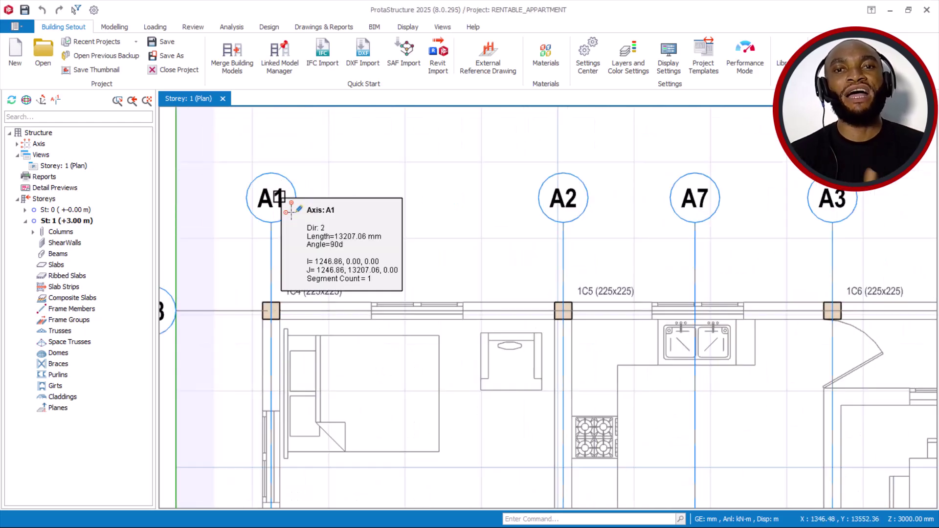
{"action": "scroll", "coordinate": [293, 200], "scroll_direction": "down", "scroll_amount": 2}
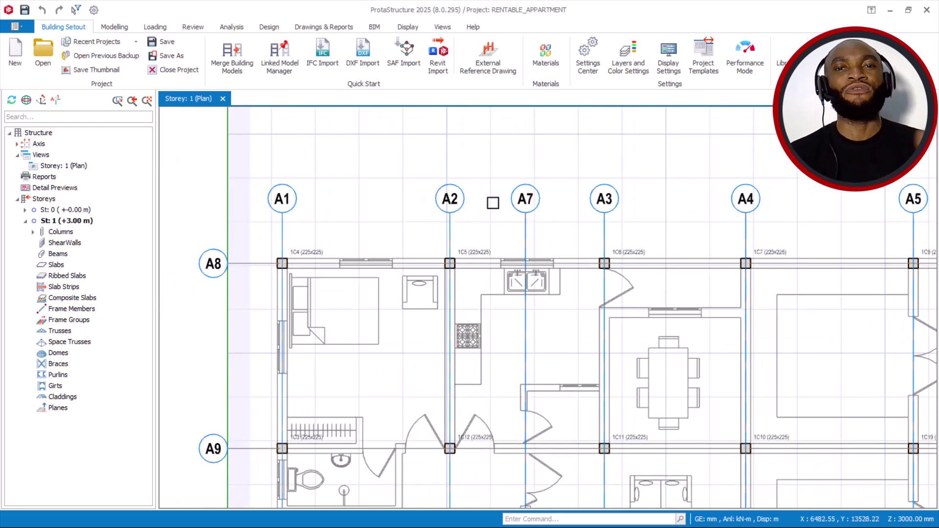
{"action": "scroll", "coordinate": [256, 203], "scroll_direction": "up", "scroll_amount": 1}
{"action": "scroll", "coordinate": [342, 215], "scroll_direction": "down", "scroll_amount": 1}
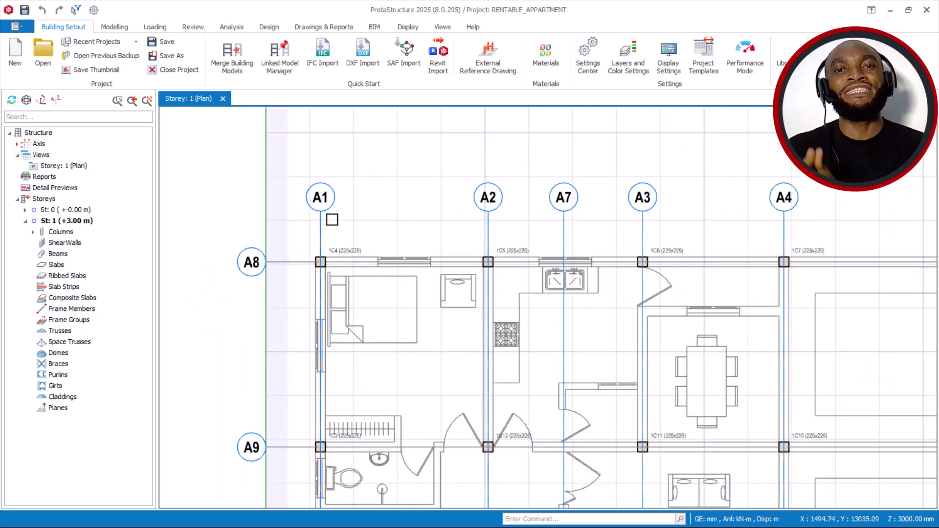
{"action": "left_click", "coordinate": [198, 26]}
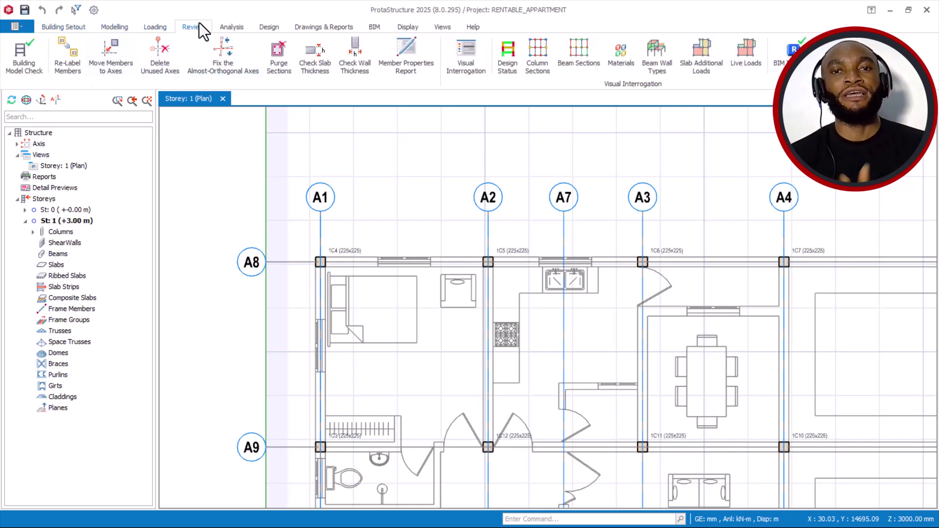
{"action": "left_click", "coordinate": [223, 58]}
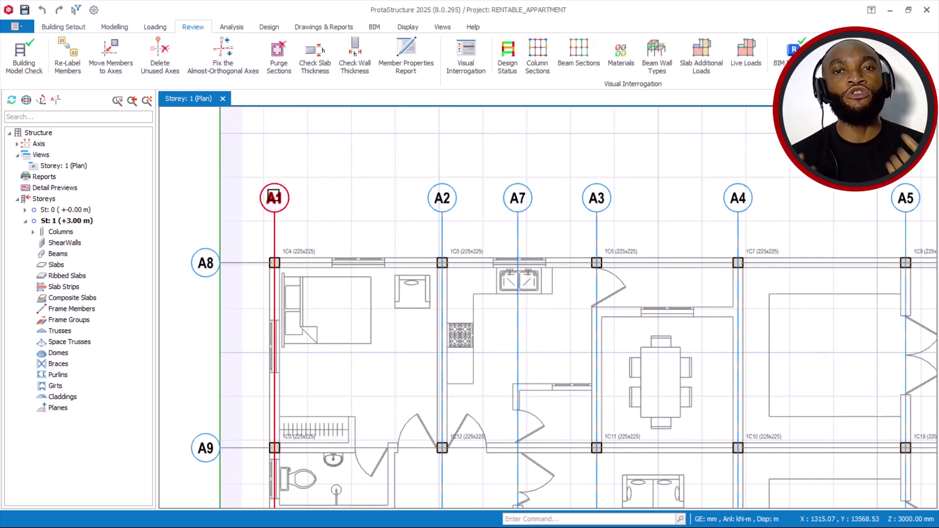
Open the properties of axis A1, update the axis with its existing settings and close them
{"action": "right_click", "coordinate": [281, 173]}
{"action": "key", "text": "Escape"}
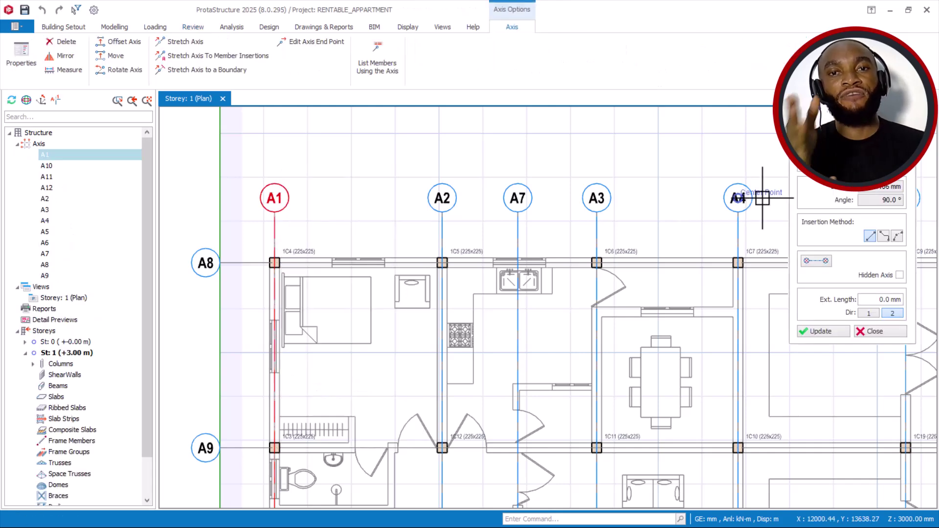
{"action": "left_click", "coordinate": [826, 330]}
{"action": "left_click", "coordinate": [872, 331]}
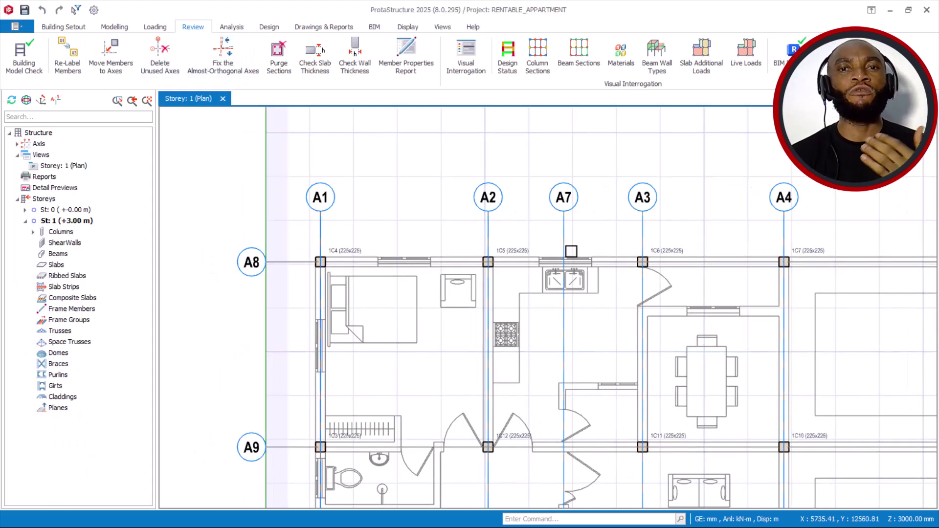
Examine the numbered axes 1 to 7 and lettered axes A to E across the whole storey plan
{"action": "scroll", "coordinate": [451, 215], "scroll_direction": "down", "scroll_amount": 3}
{"action": "mouse_move", "coordinate": [449, 210]}
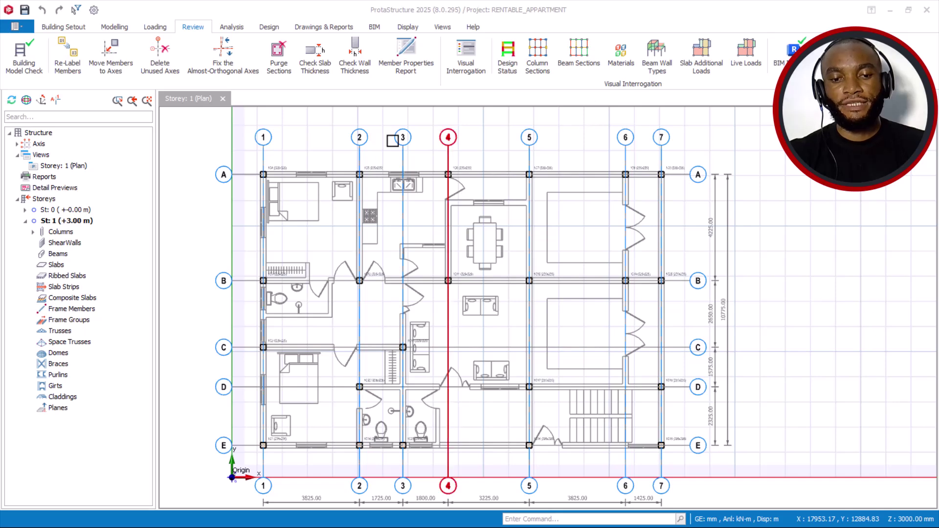
{"action": "scroll", "coordinate": [403, 160], "scroll_direction": "up", "scroll_amount": 1}
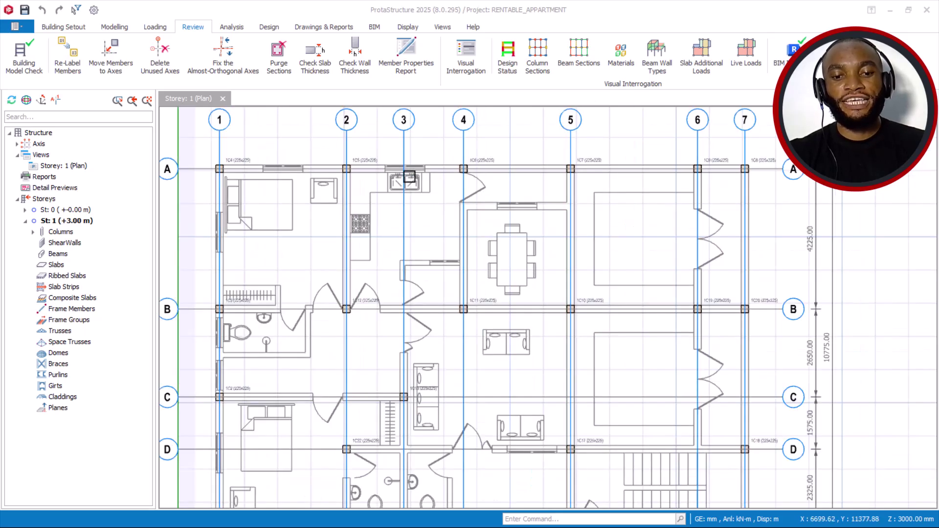
{"action": "scroll", "coordinate": [434, 171], "scroll_direction": "up", "scroll_amount": 1}
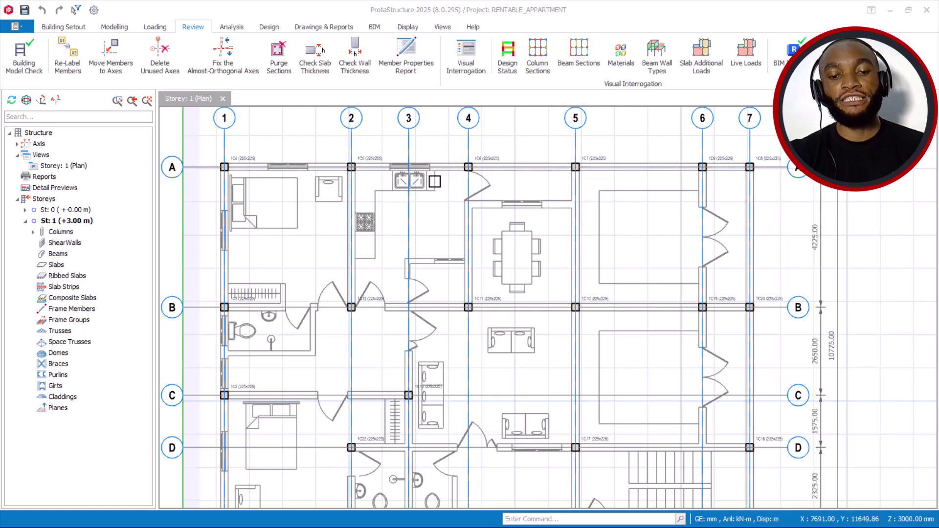
{"action": "scroll", "coordinate": [269, 118], "scroll_direction": "up", "scroll_amount": 2}
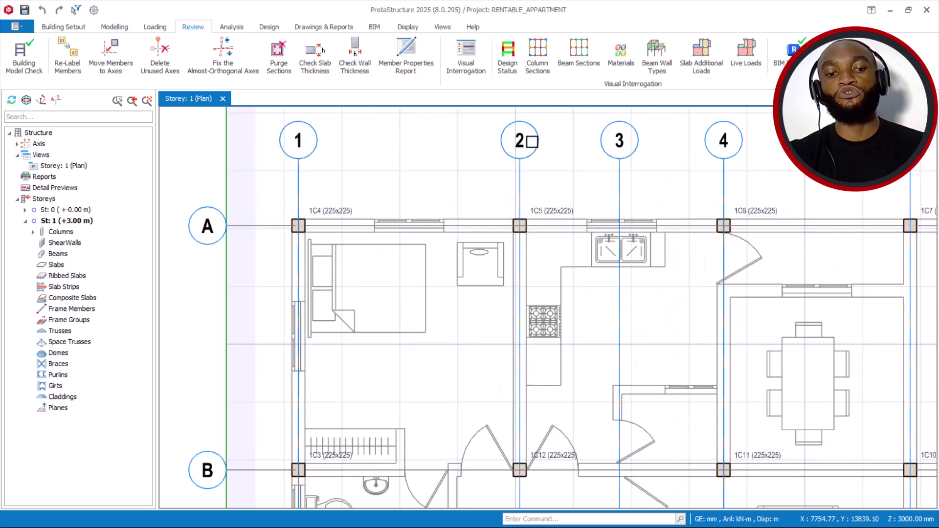
{"action": "scroll", "coordinate": [529, 142], "scroll_direction": "down", "scroll_amount": 2}
{"action": "scroll", "coordinate": [337, 177], "scroll_direction": "up", "scroll_amount": 1}
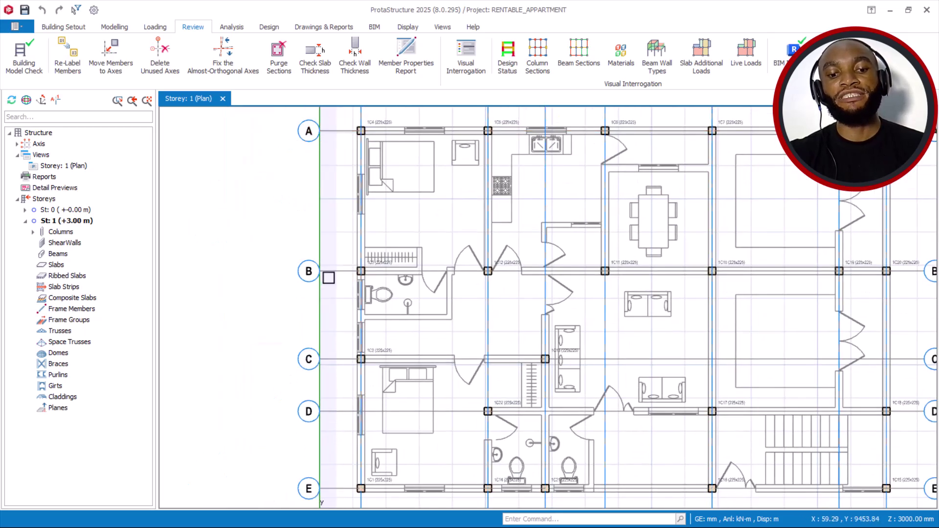
{"action": "scroll", "coordinate": [330, 277], "scroll_direction": "up", "scroll_amount": 1}
{"action": "scroll", "coordinate": [334, 281], "scroll_direction": "down", "scroll_amount": 2}
{"action": "scroll", "coordinate": [485, 256], "scroll_direction": "up", "scroll_amount": 1}
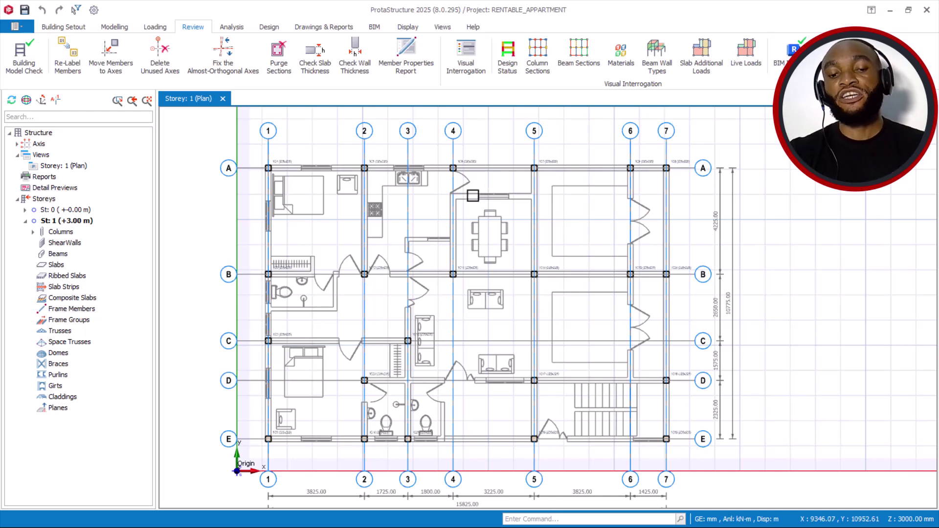
{"action": "scroll", "coordinate": [406, 128], "scroll_direction": "up", "scroll_amount": 1}
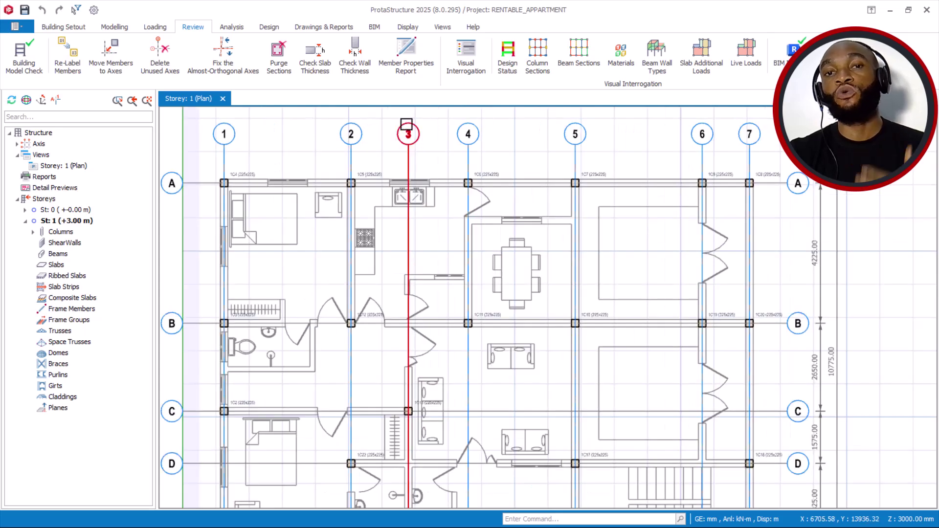
{"action": "mouse_move", "coordinate": [407, 123]}
{"action": "scroll", "coordinate": [423, 130], "scroll_direction": "up", "scroll_amount": 1}
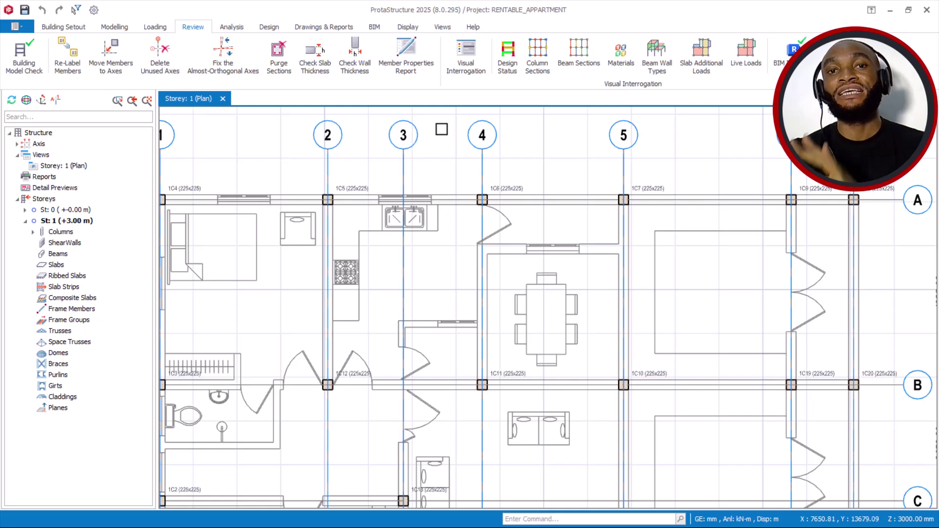
{"action": "scroll", "coordinate": [445, 126], "scroll_direction": "down", "scroll_amount": 1}
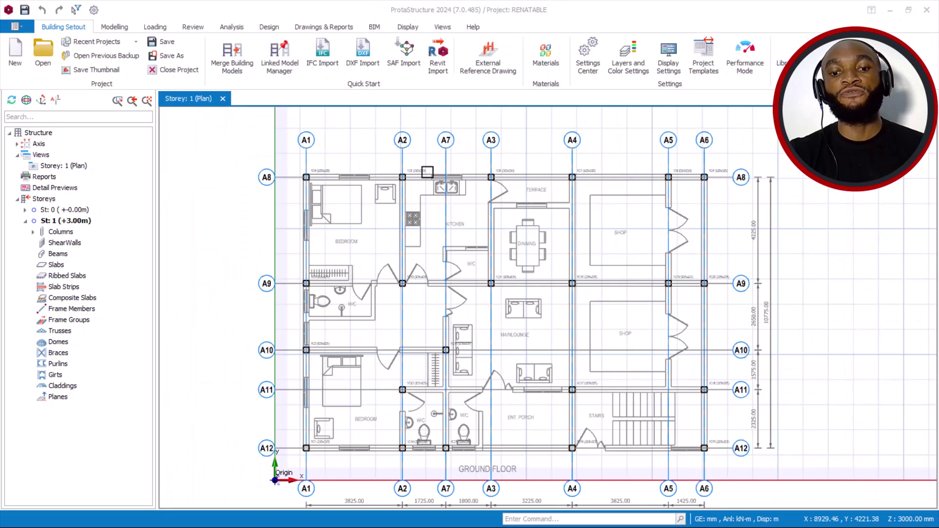
Switch to the RENATABLE project in ProtaStructure 2024 and examine the labels of the vertical axes from A1 to A4
{"action": "scroll", "coordinate": [389, 141], "scroll_direction": "up", "scroll_amount": 2}
{"action": "scroll", "coordinate": [386, 149], "scroll_direction": "down", "scroll_amount": 1}
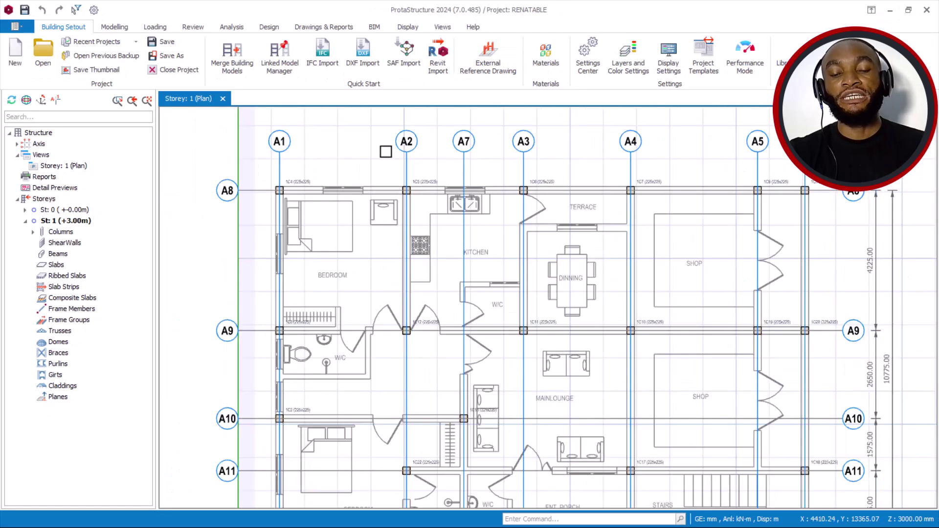
{"action": "middle_click_drag", "start_coordinate": [542, 210], "coordinate": [477, 192]}
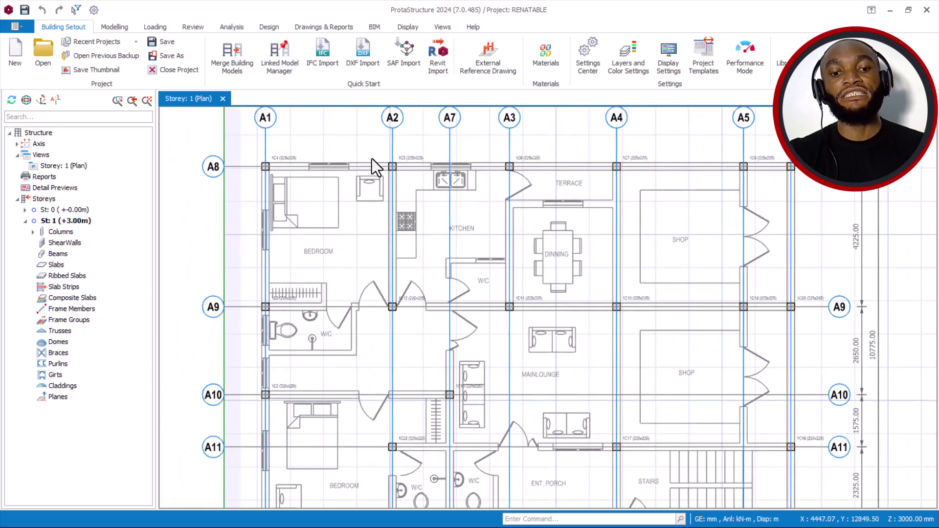
{"action": "scroll", "coordinate": [316, 157], "scroll_direction": "up", "scroll_amount": 1}
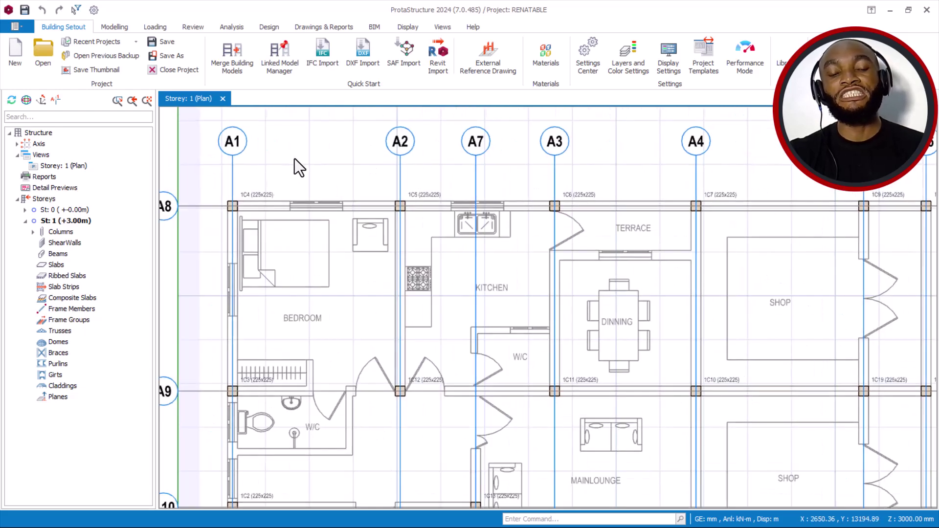
{"action": "middle_click_drag", "start_coordinate": [294, 159], "coordinate": [379, 178]}
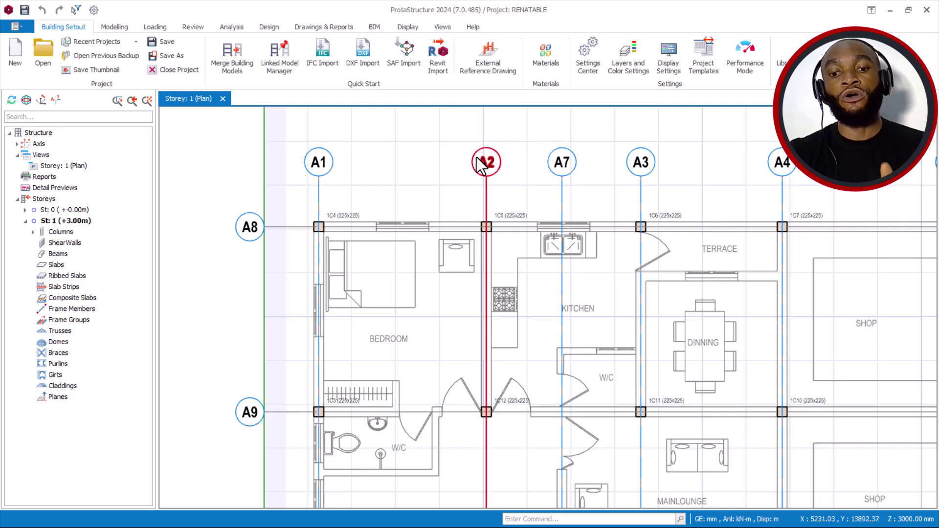
{"action": "mouse_move", "coordinate": [476, 157]}
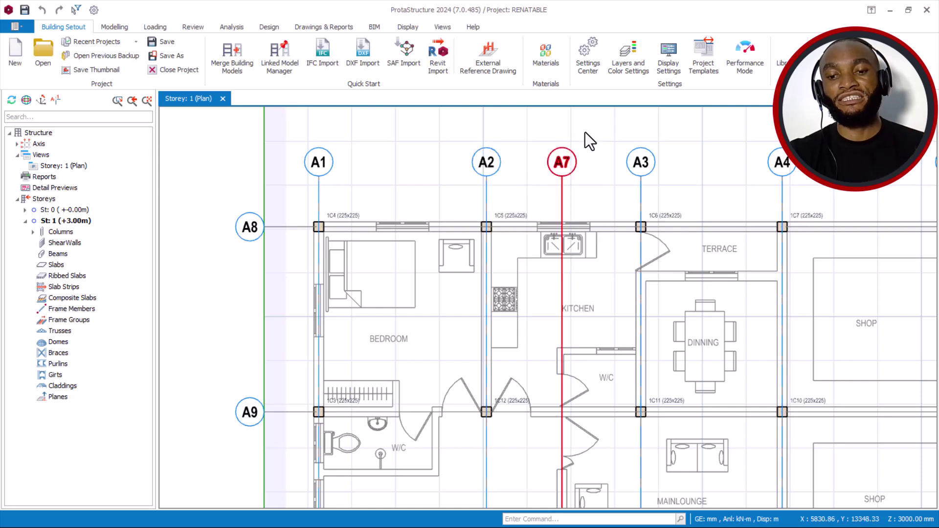
Select everything on the storey plan, filter the selection to axes and columns, and delete these members
{"action": "scroll", "coordinate": [541, 153], "scroll_direction": "down", "scroll_amount": 3}
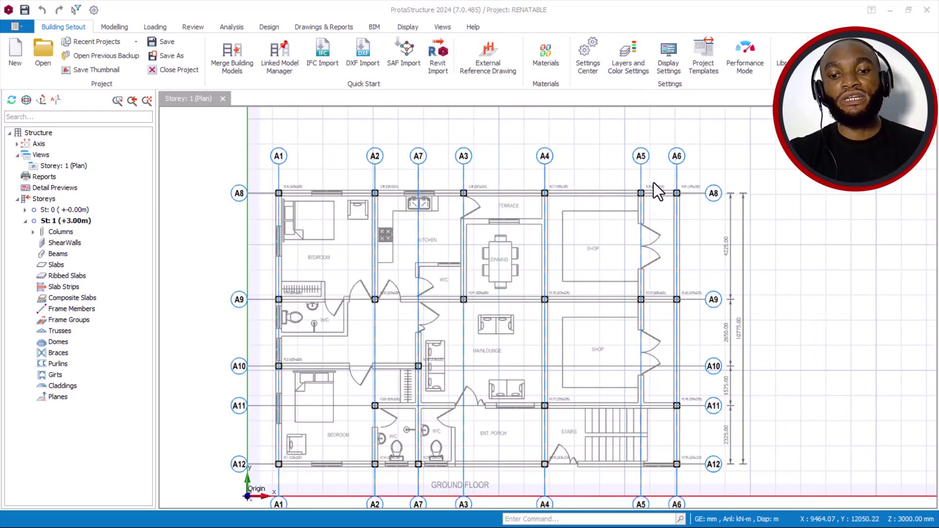
{"action": "scroll", "coordinate": [733, 134], "scroll_direction": "down", "scroll_amount": 1}
{"action": "left_click_drag", "start_coordinate": [775, 122], "coordinate": [303, 456]}
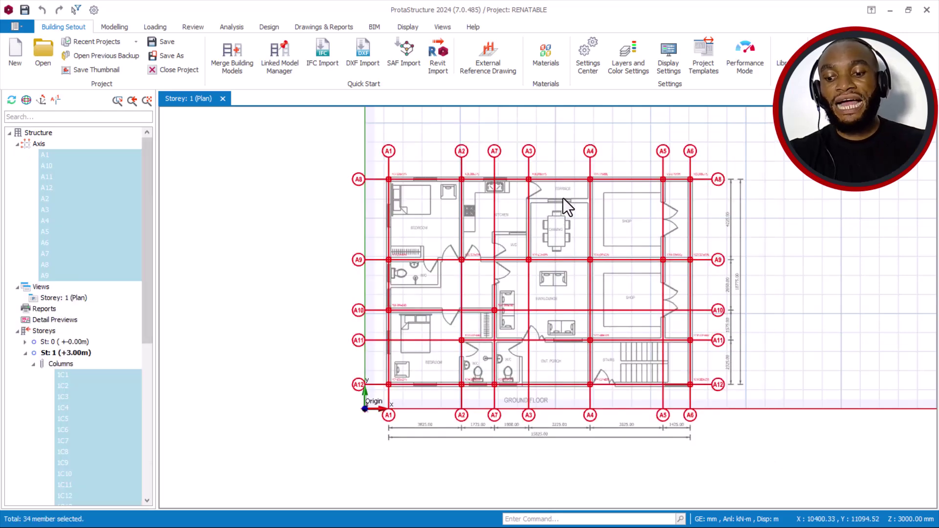
{"action": "key", "text": "ctrl+f"}
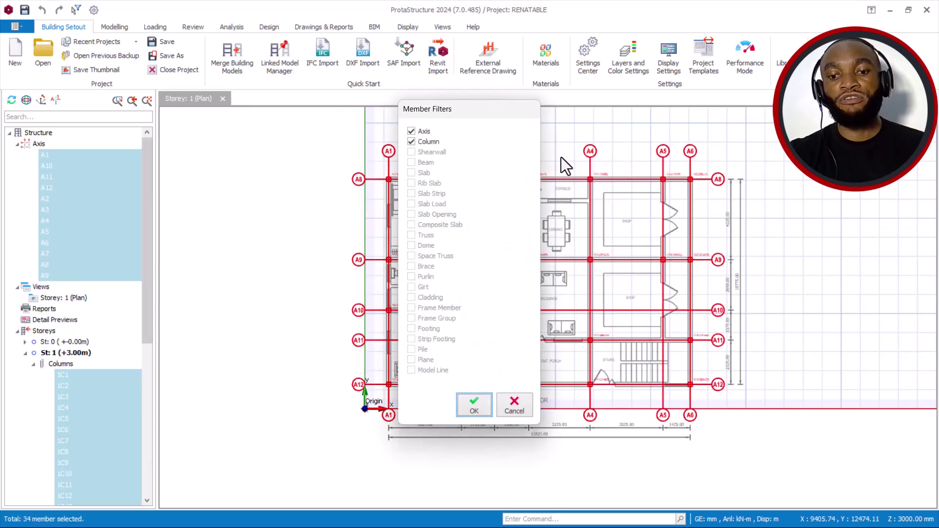
{"action": "left_click", "coordinate": [485, 402]}
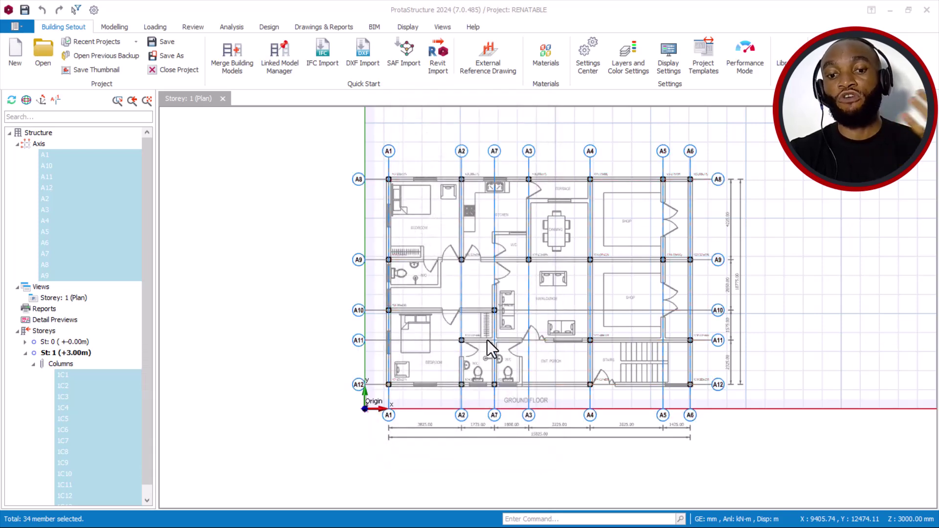
{"action": "key", "text": "Delete"}
{"action": "scroll", "coordinate": [525, 191], "scroll_direction": "up", "scroll_amount": 2}
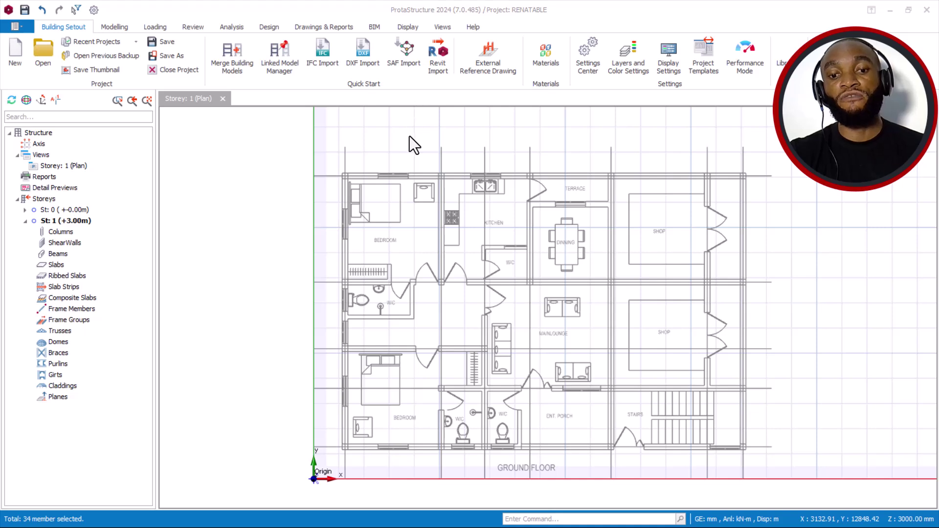
Reimport the grids and columns from the active reference drawing of storey 1 and close the import and reference settings
{"action": "left_click", "coordinate": [490, 53]}
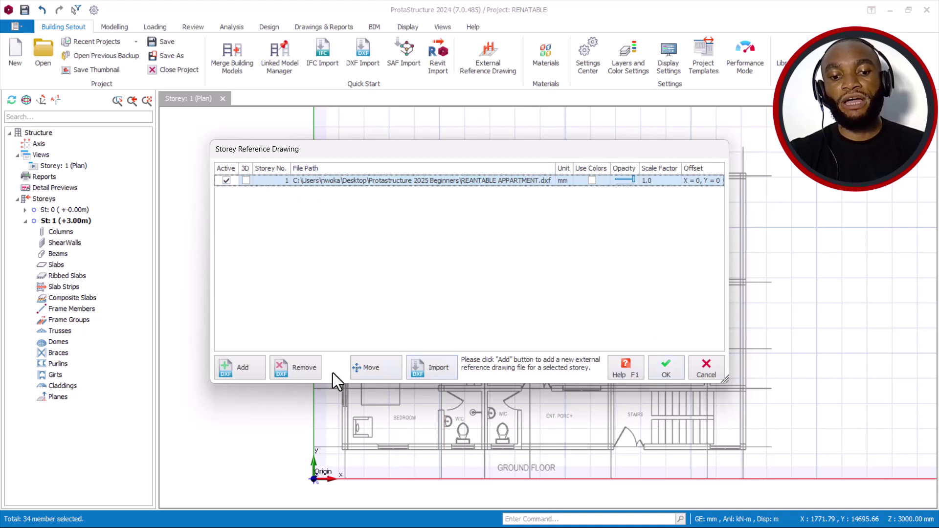
{"action": "left_click", "coordinate": [434, 369]}
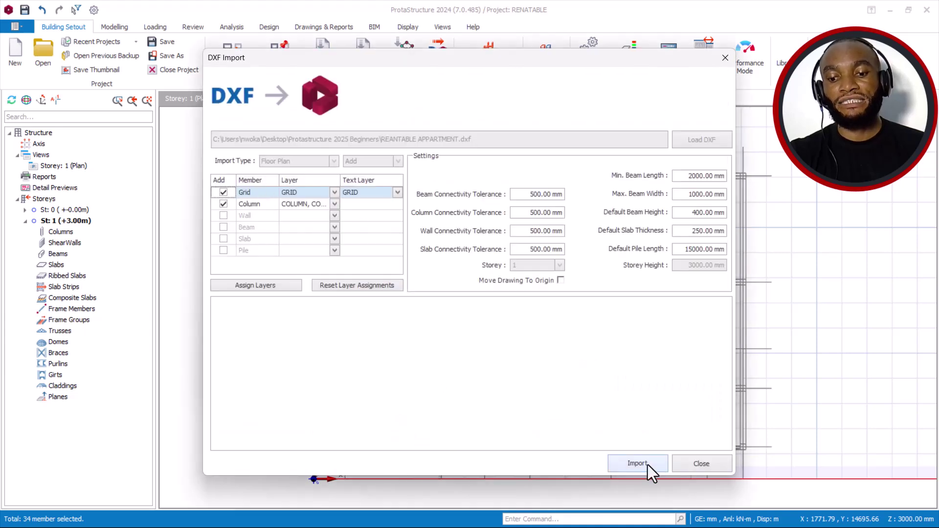
{"action": "left_click", "coordinate": [647, 465]}
{"action": "left_click", "coordinate": [517, 315]}
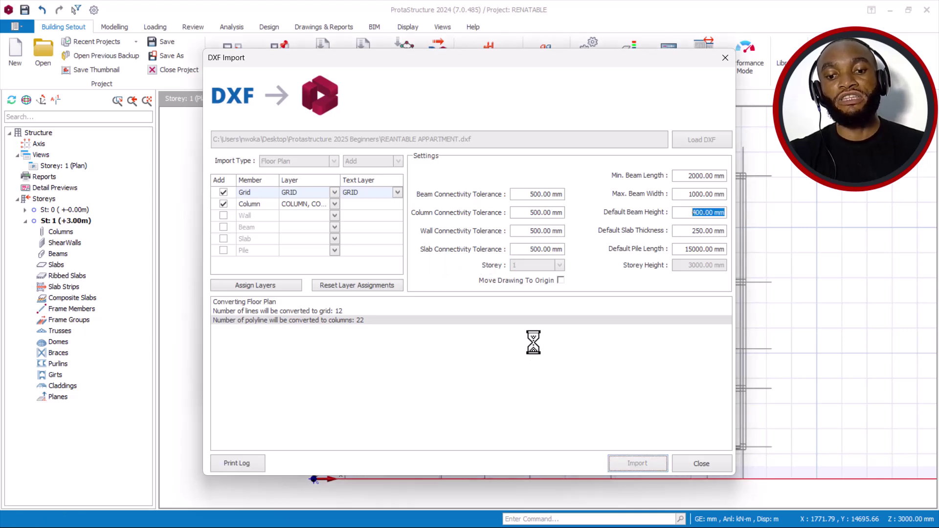
{"action": "left_click", "coordinate": [694, 466]}
{"action": "left_click", "coordinate": [665, 375]}
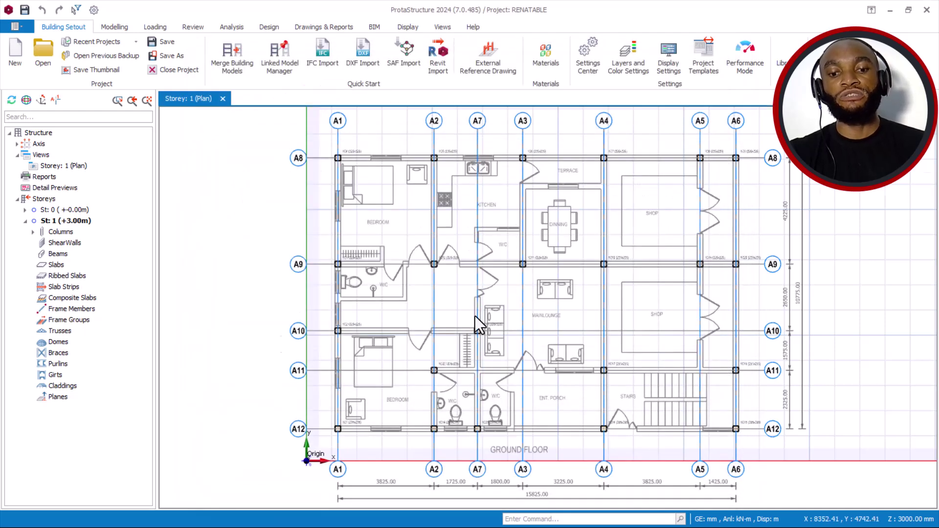
{"action": "scroll", "coordinate": [293, 216], "scroll_direction": "up", "scroll_amount": 5}
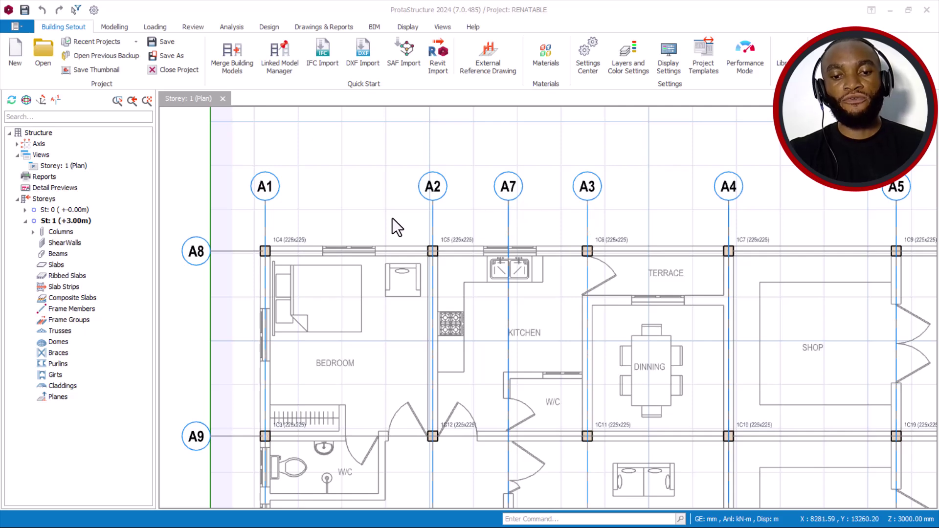
Look at the member re-labelling options for the A-prefixed axes and close them without relabelling anything
{"action": "scroll", "coordinate": [386, 247], "scroll_direction": "up", "scroll_amount": 1}
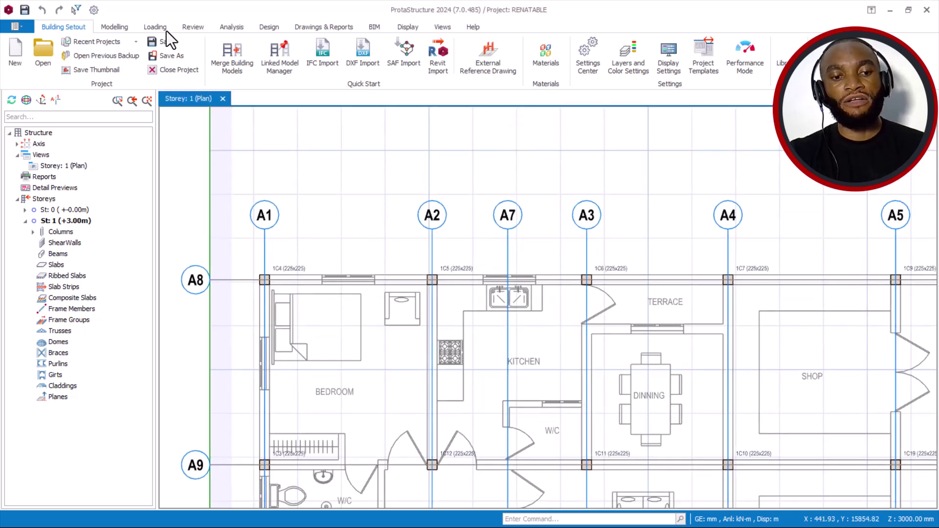
{"action": "left_click", "coordinate": [194, 30]}
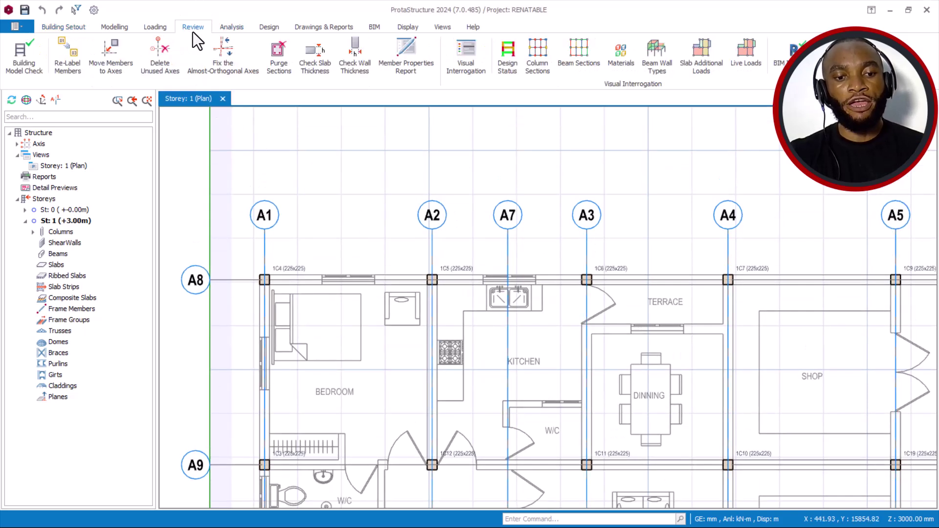
{"action": "left_click", "coordinate": [75, 49]}
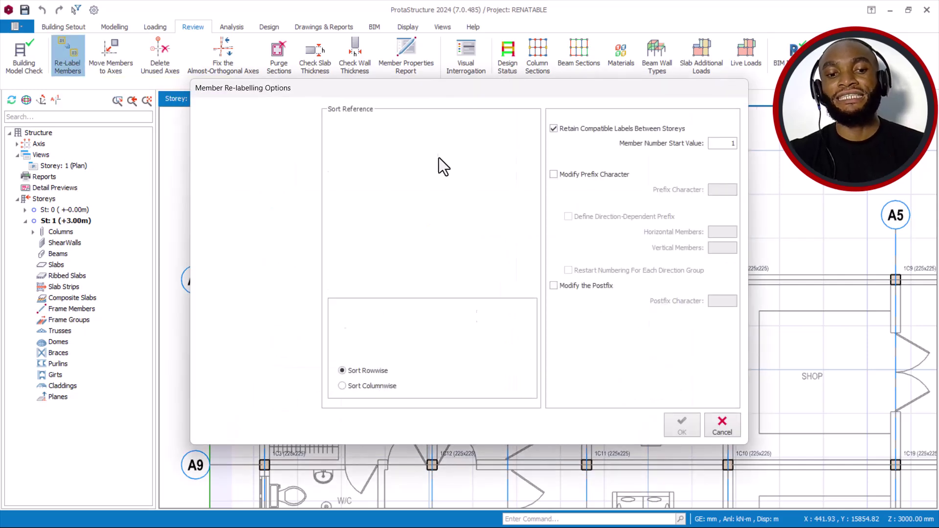
{"action": "left_click", "coordinate": [731, 431]}
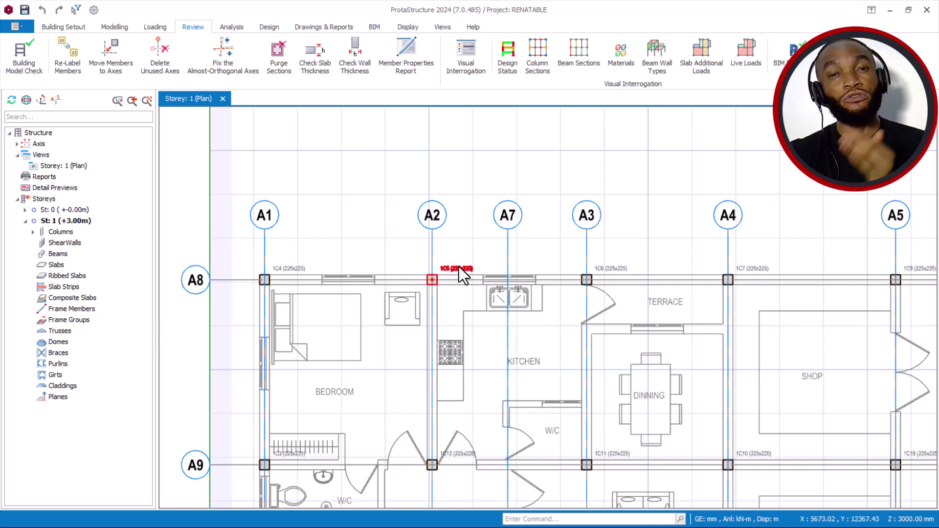
{"action": "mouse_move", "coordinate": [459, 263]}
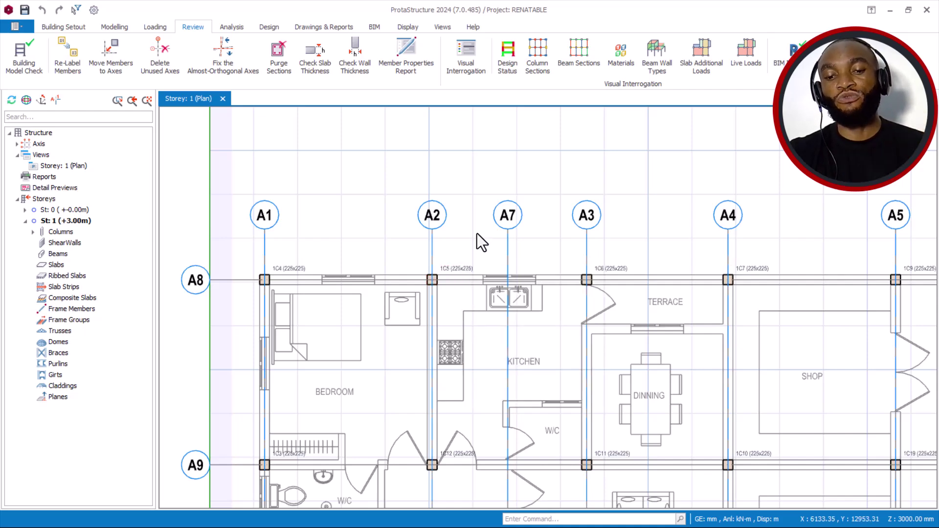
{"action": "scroll", "coordinate": [477, 234], "scroll_direction": "down", "scroll_amount": 2}
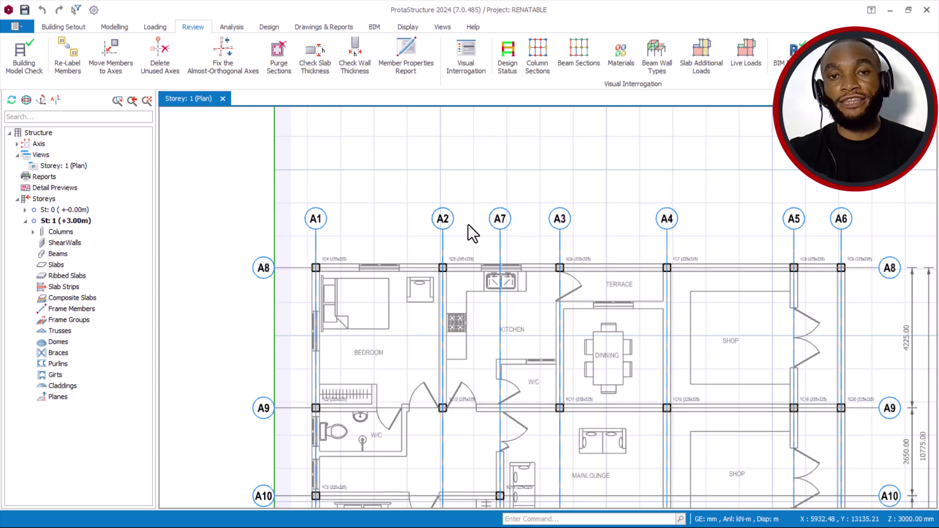
{"action": "scroll", "coordinate": [433, 230], "scroll_direction": "down", "scroll_amount": 1}
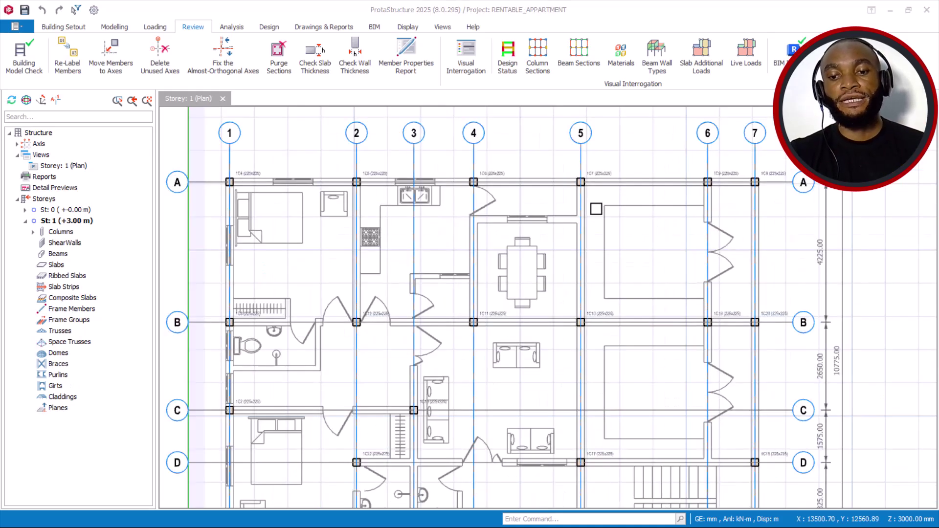
Switch to the RENTABLE_APPARTMENT project in ProtaStructure 2025 and delete all axes and columns from the storey 1 plan
{"action": "scroll", "coordinate": [582, 235], "scroll_direction": "down", "scroll_amount": 1}
{"action": "scroll", "coordinate": [553, 248], "scroll_direction": "down", "scroll_amount": 4}
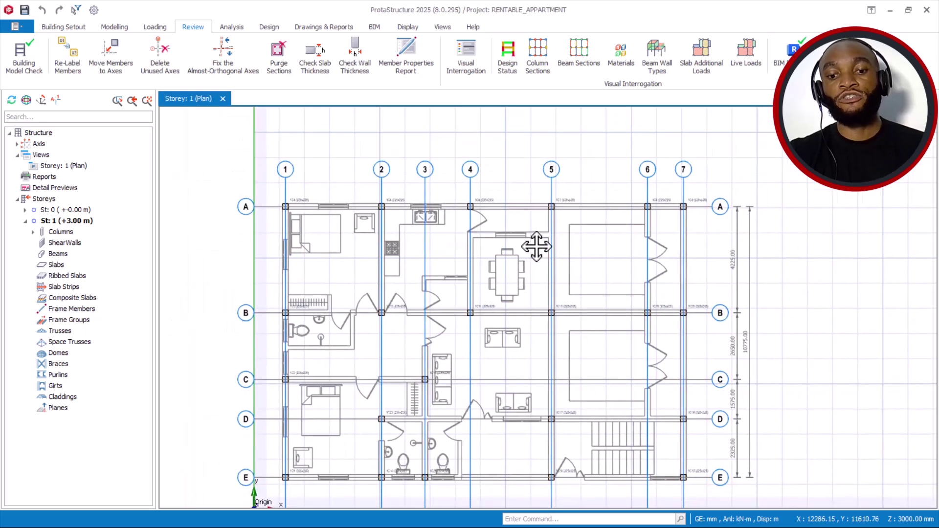
{"action": "left_click_drag", "start_coordinate": [720, 169], "coordinate": [328, 443]}
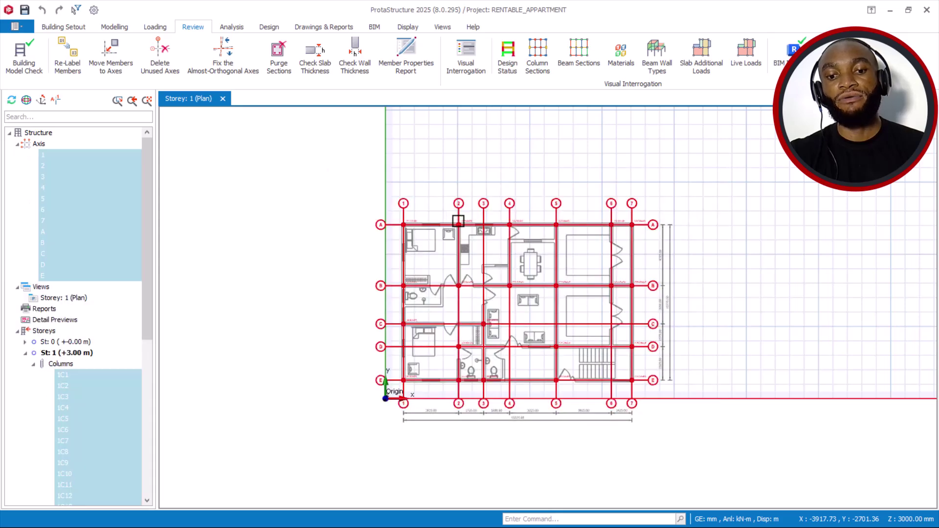
{"action": "right_click", "coordinate": [497, 184]}
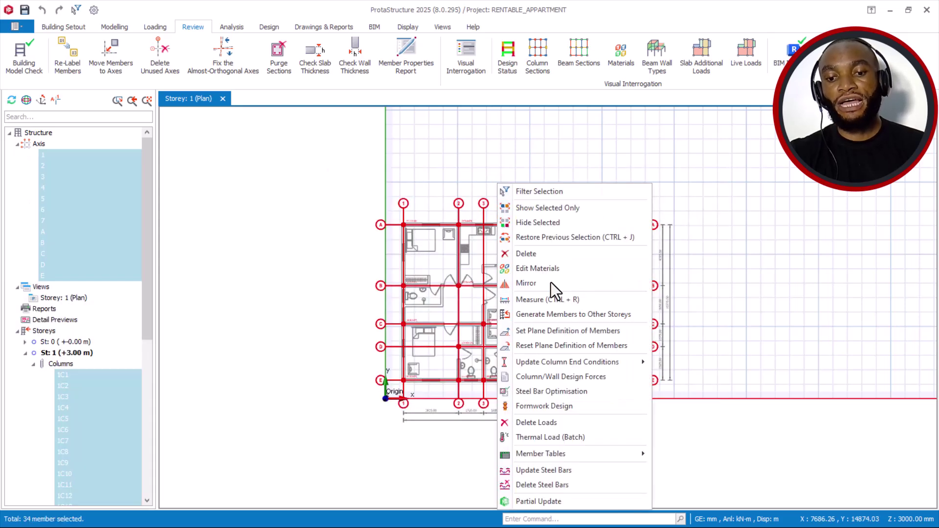
{"action": "left_click", "coordinate": [549, 255]}
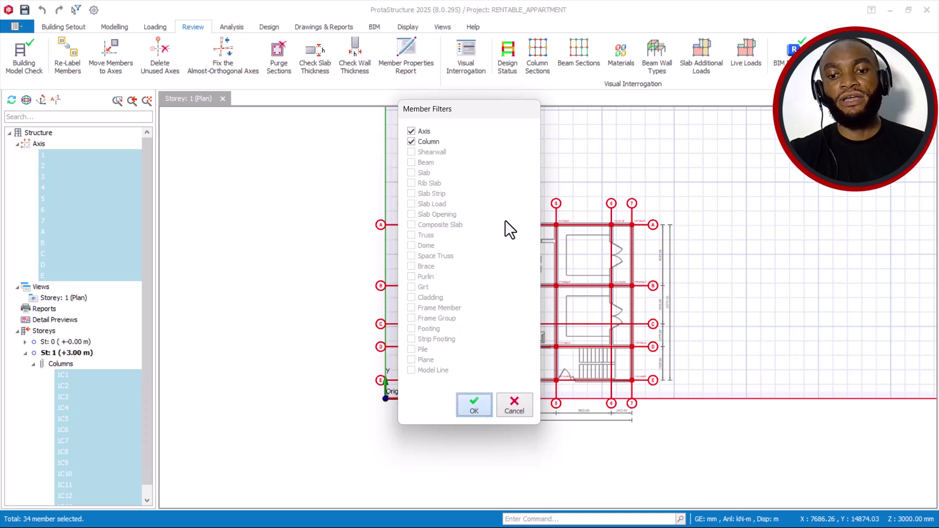
{"action": "key", "text": "Return"}
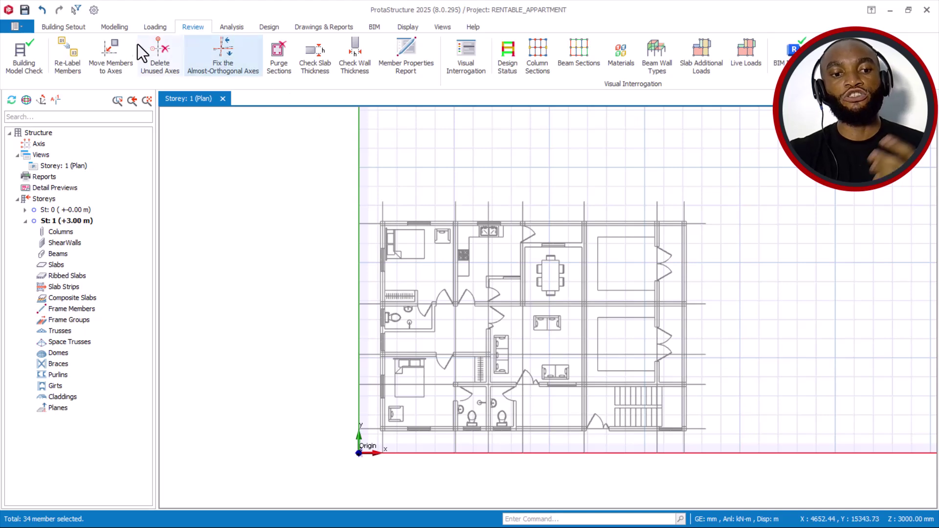
Deactivate the REANTABLE APPARTMENT.dxf external reference drawing of storey 1, remove it and confirm the removal
{"action": "left_click", "coordinate": [114, 26]}
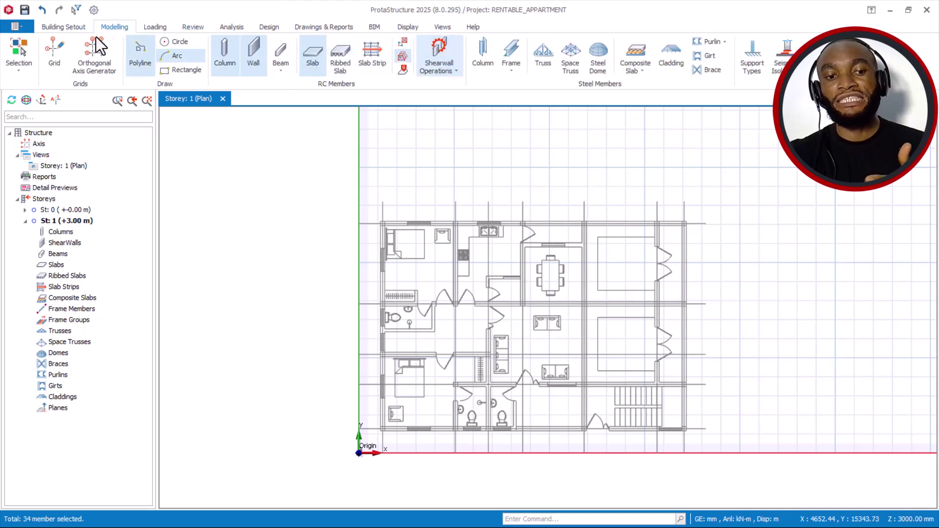
{"action": "left_click", "coordinate": [70, 26]}
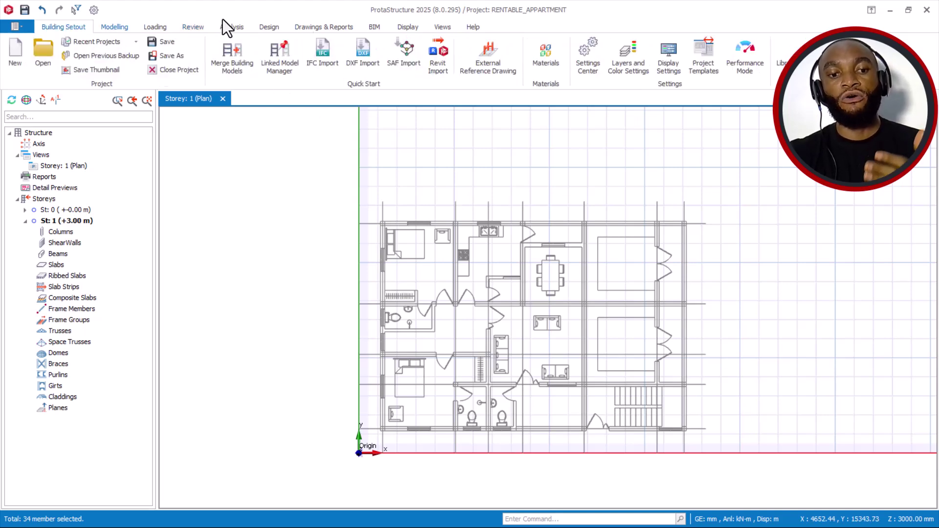
{"action": "left_click", "coordinate": [497, 56]}
{"action": "left_click", "coordinate": [227, 180]}
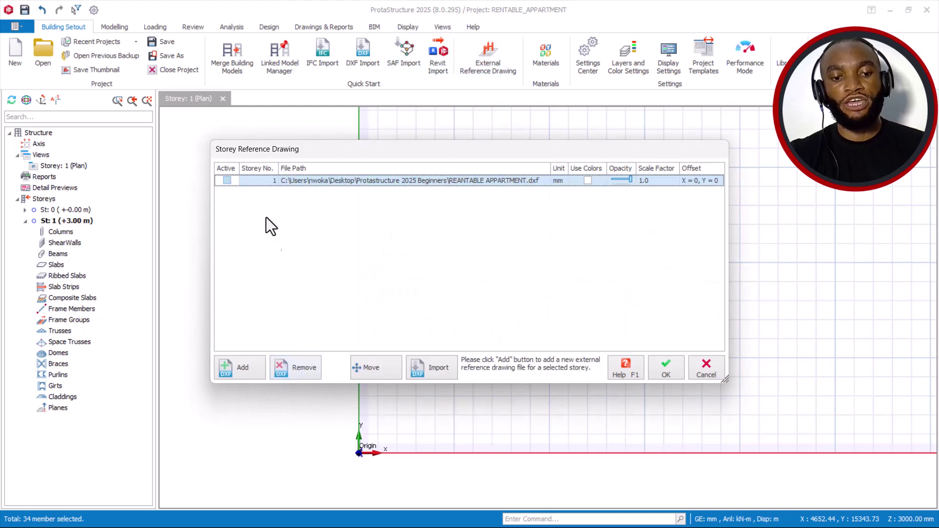
{"action": "left_click", "coordinate": [298, 366]}
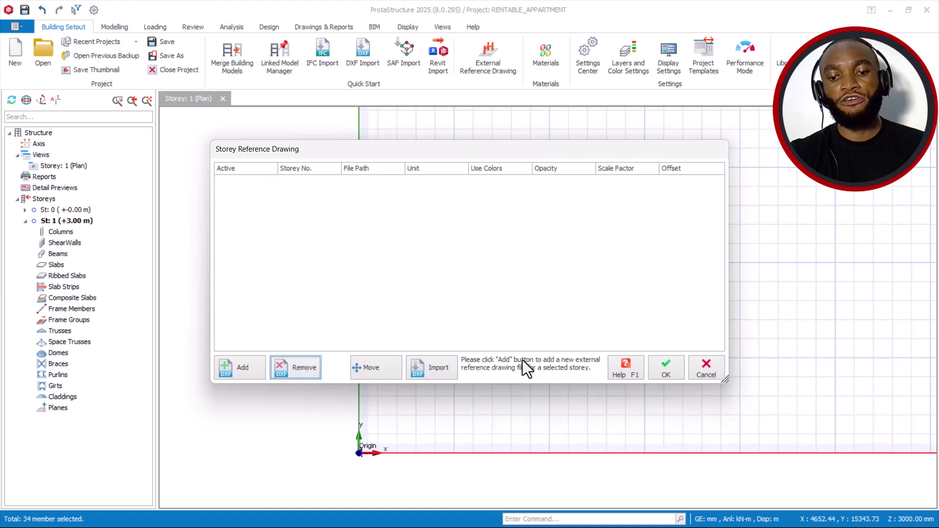
{"action": "left_click", "coordinate": [667, 371]}
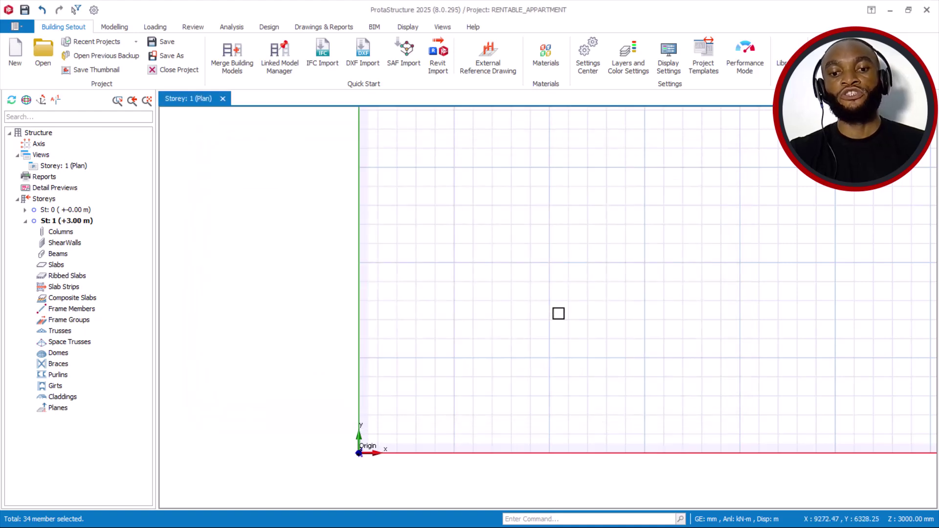
Add REANTABLE APPARTMENT.dxf again as the external reference drawing of storey 1 and make it active
{"action": "scroll", "coordinate": [469, 274], "scroll_direction": "up", "scroll_amount": 1}
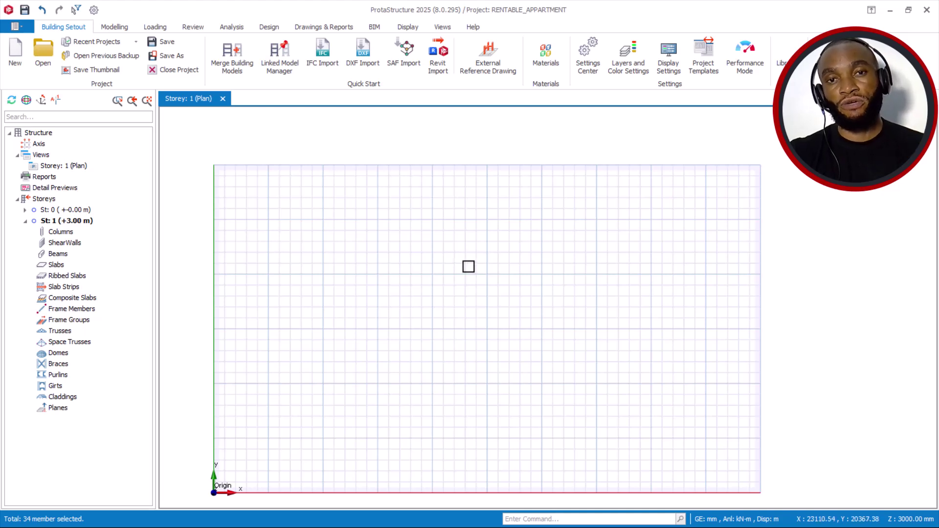
{"action": "middle_click_drag", "start_coordinate": [452, 280], "coordinate": [442, 247]}
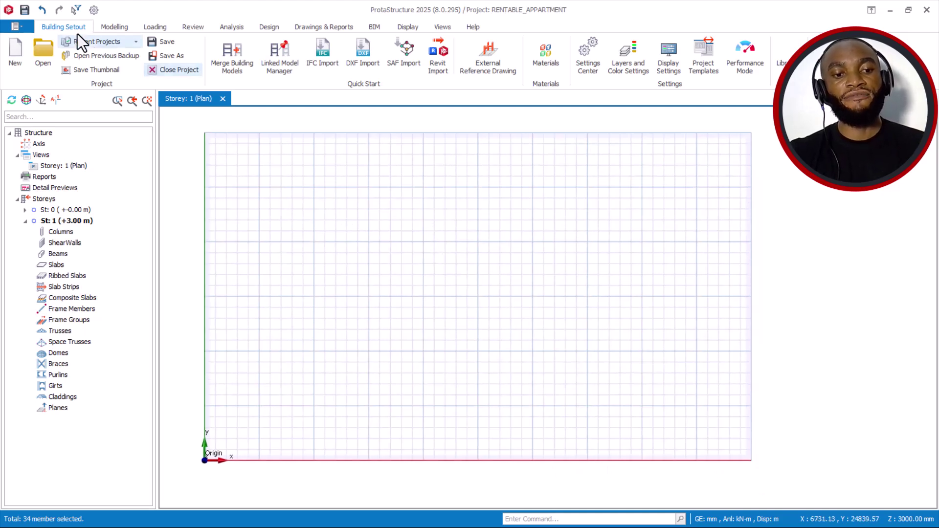
{"action": "left_click", "coordinate": [492, 52]}
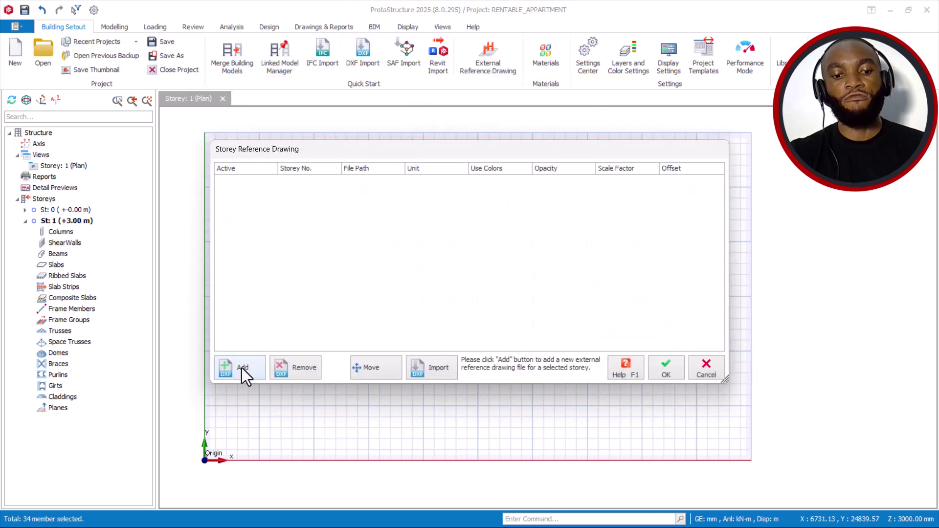
{"action": "left_click", "coordinate": [242, 367]}
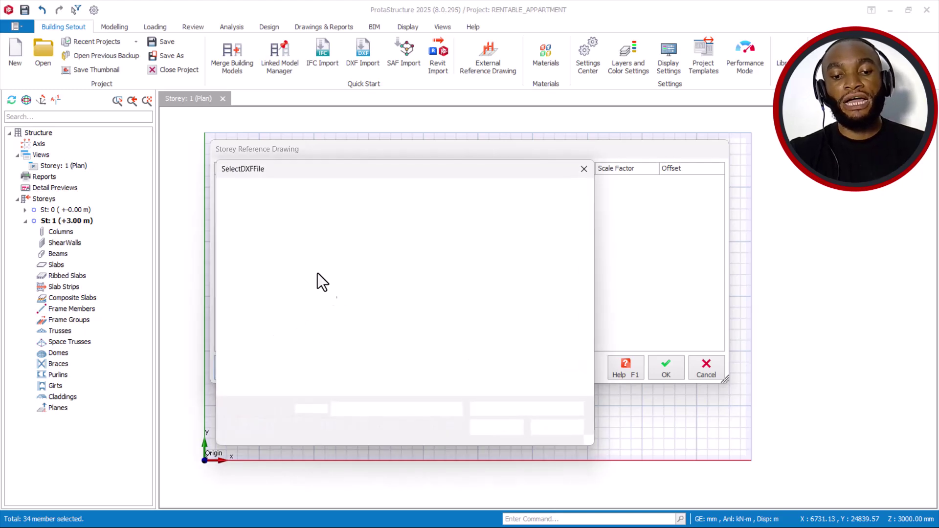
{"action": "left_click", "coordinate": [362, 354]}
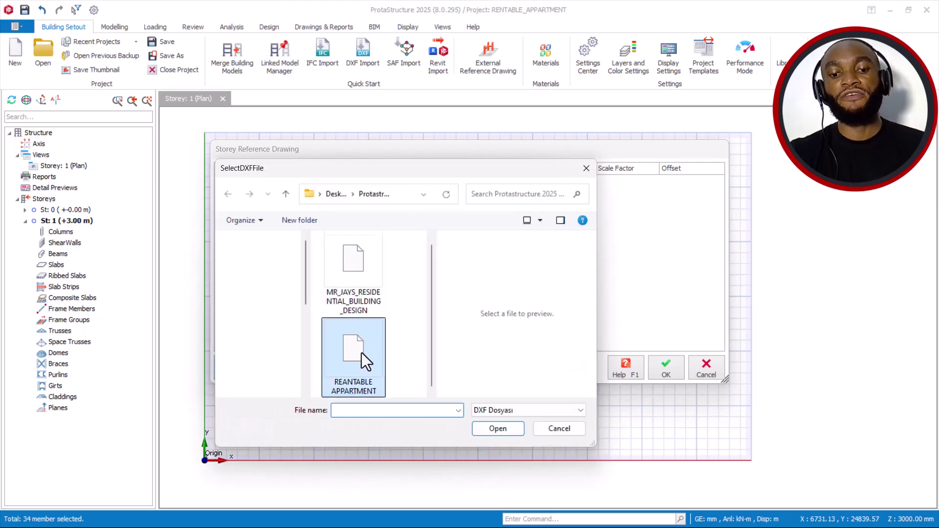
{"action": "left_click", "coordinate": [503, 429]}
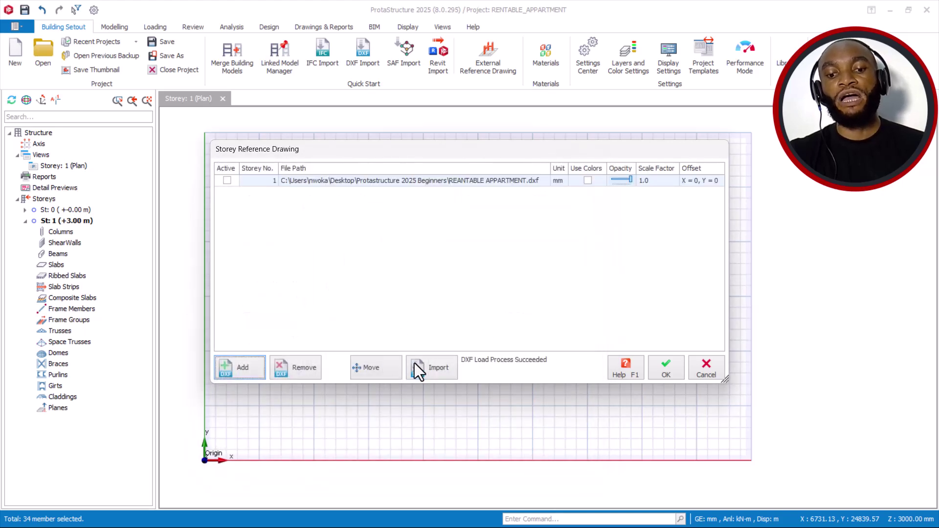
{"action": "left_click", "coordinate": [230, 183]}
Import the grids with GRID as layer and text layer plus the columns from the reference drawing, and accept the reference settings
{"action": "left_click_drag", "start_coordinate": [327, 155], "coordinate": [480, 168]}
{"action": "mouse_move", "coordinate": [553, 168]}
{"action": "left_mouse_down"}
{"action": "mouse_move", "coordinate": [467, 186]}
{"action": "mouse_move", "coordinate": [442, 175]}
{"action": "left_mouse_up"}
{"action": "left_click", "coordinate": [480, 389]}
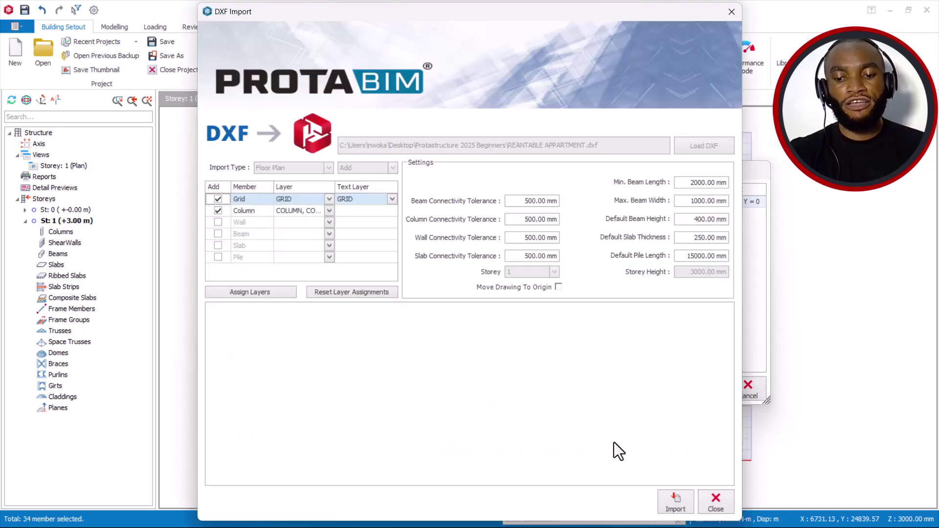
{"action": "left_click", "coordinate": [677, 503]}
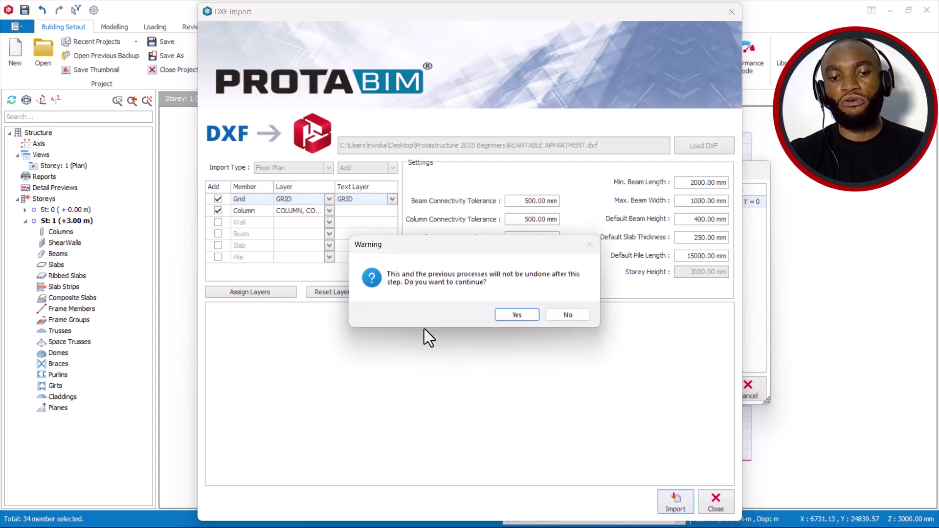
{"action": "left_click", "coordinate": [525, 315]}
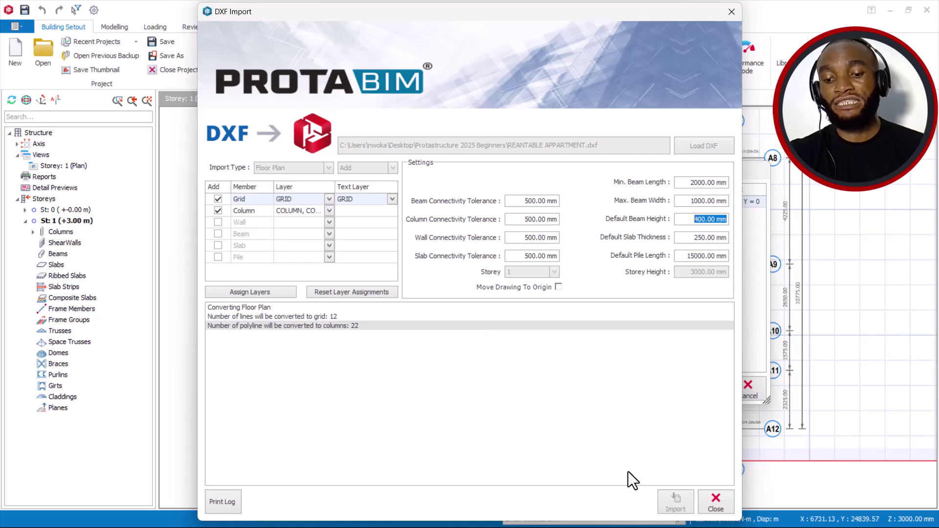
{"action": "left_click", "coordinate": [715, 504]}
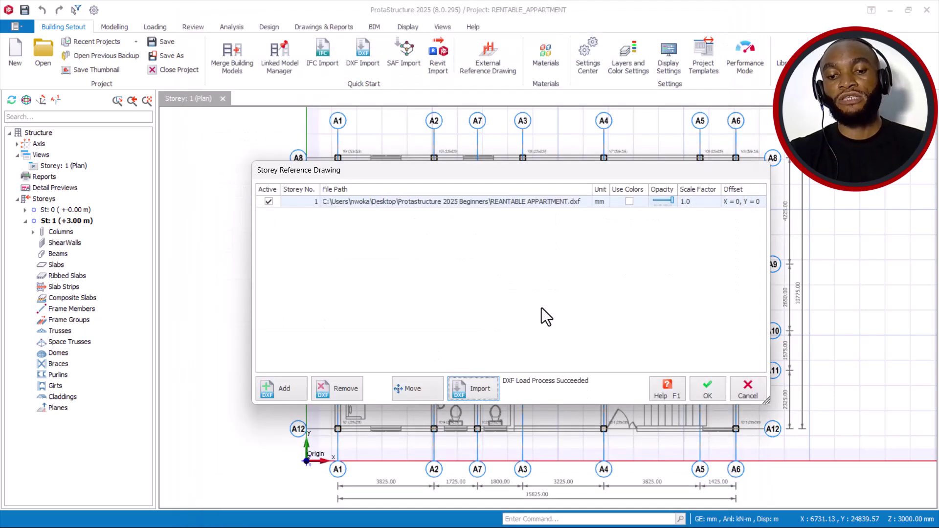
{"action": "left_click", "coordinate": [708, 389]}
Examine the labels and order of the imported vertical and horizontal axes on the storey 1 plan
{"action": "scroll", "coordinate": [472, 314], "scroll_direction": "up", "scroll_amount": 2}
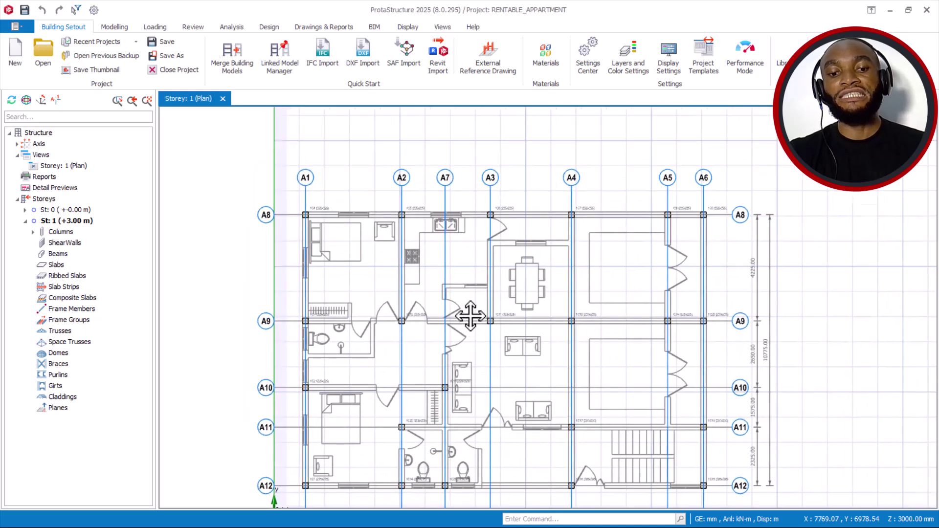
{"action": "scroll", "coordinate": [272, 201], "scroll_direction": "up", "scroll_amount": 4}
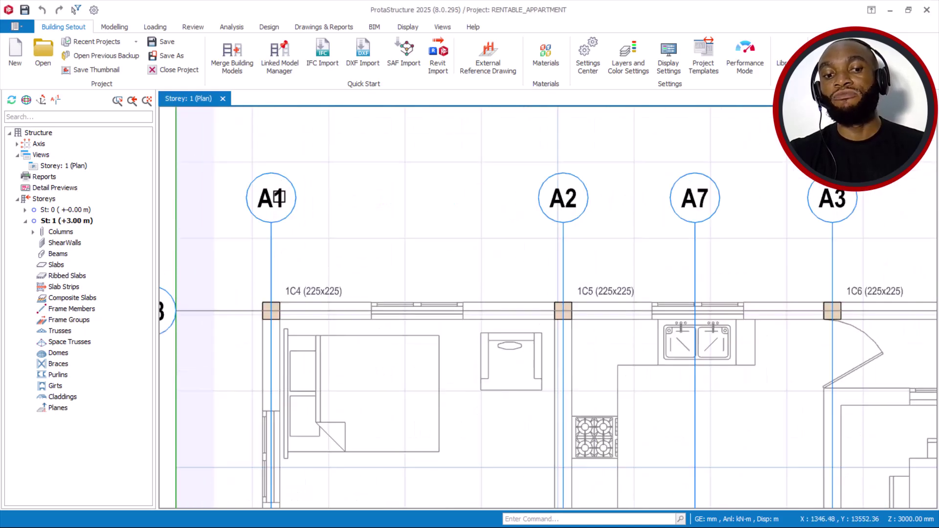
{"action": "scroll", "coordinate": [281, 197], "scroll_direction": "down", "scroll_amount": 3}
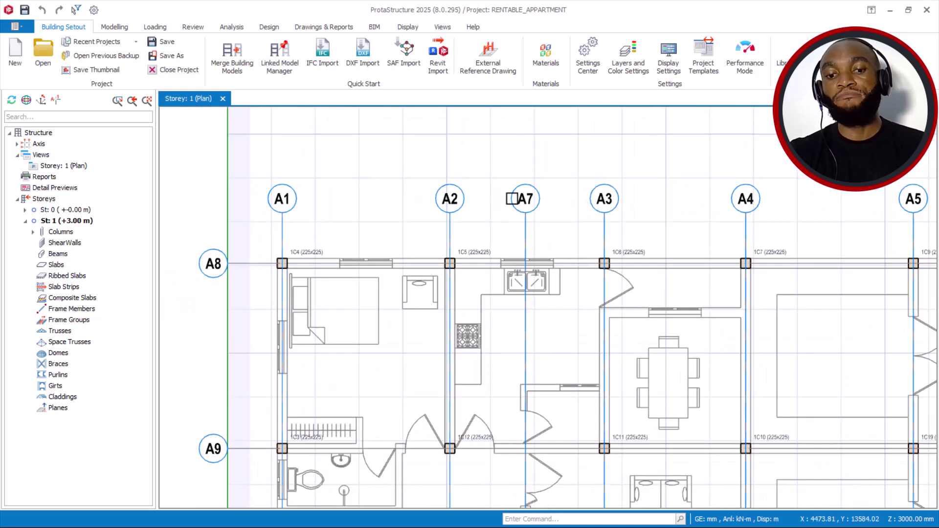
{"action": "scroll", "coordinate": [257, 206], "scroll_direction": "up", "scroll_amount": 3}
{"action": "scroll", "coordinate": [344, 195], "scroll_direction": "down", "scroll_amount": 3}
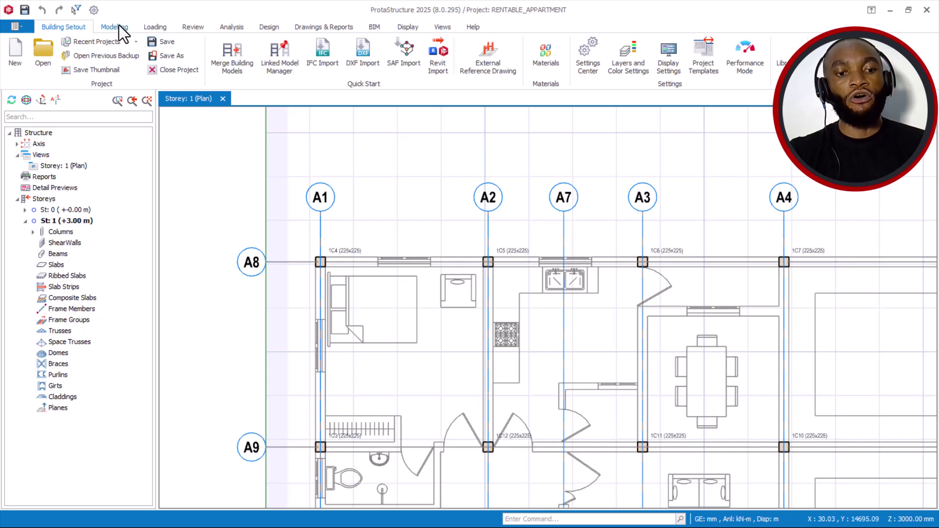
{"action": "left_click", "coordinate": [199, 27]}
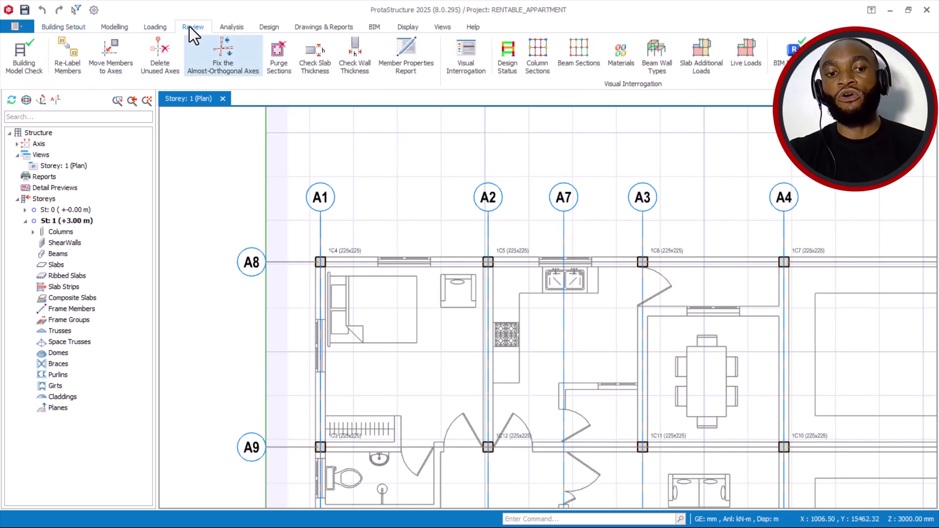
{"action": "scroll", "coordinate": [449, 216], "scroll_direction": "down", "scroll_amount": 3}
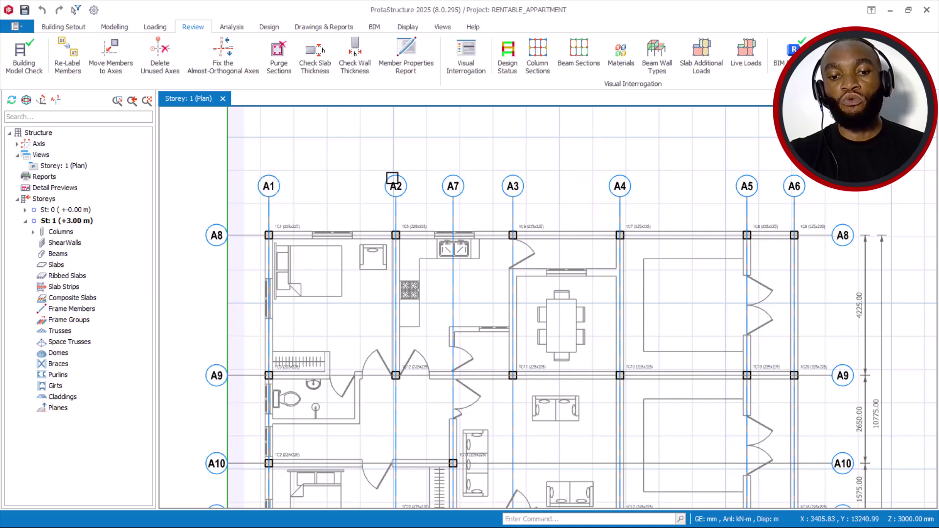
Try to change the label of vertical axis A1 to 1 in its properties, and undo the change
{"action": "scroll", "coordinate": [656, 191], "scroll_direction": "up", "scroll_amount": 2}
{"action": "middle_click_drag", "start_coordinate": [310, 193], "coordinate": [466, 211]}
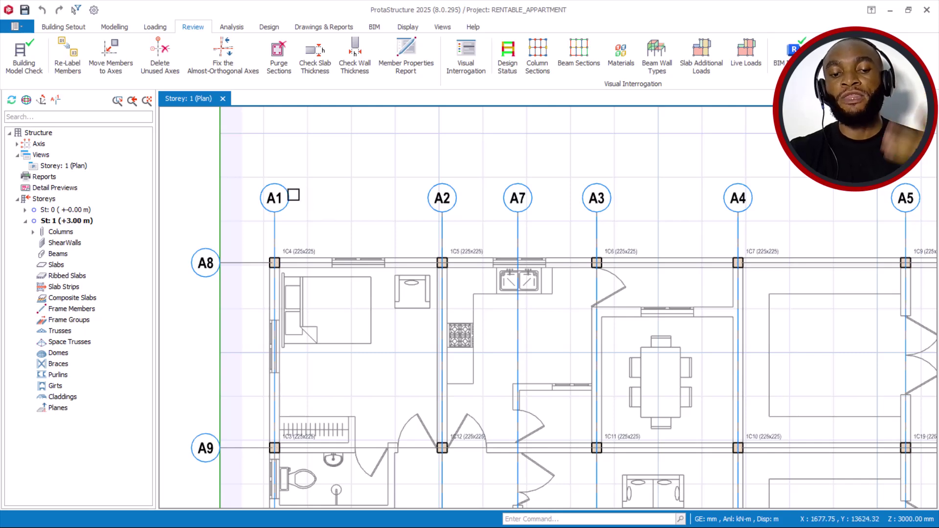
{"action": "left_click", "coordinate": [273, 196]}
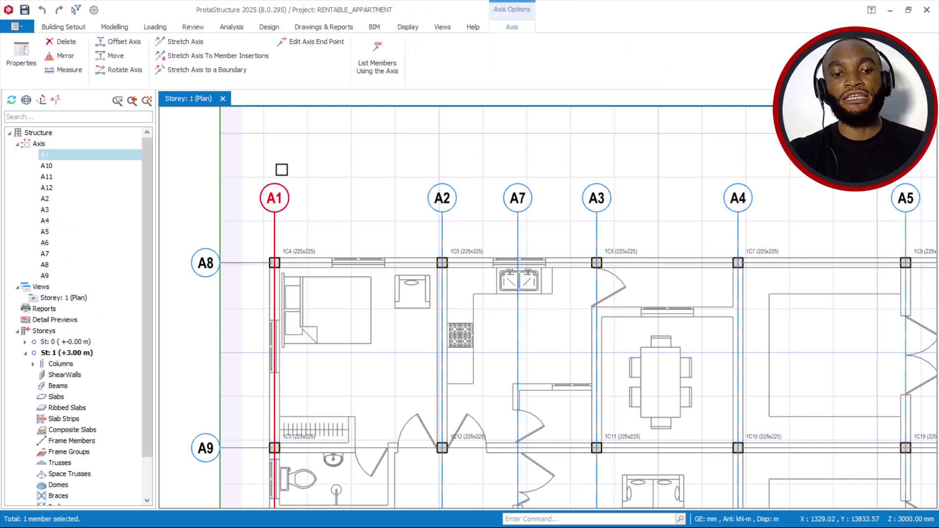
{"action": "right_click", "coordinate": [281, 169]}
{"action": "left_click", "coordinate": [332, 196]}
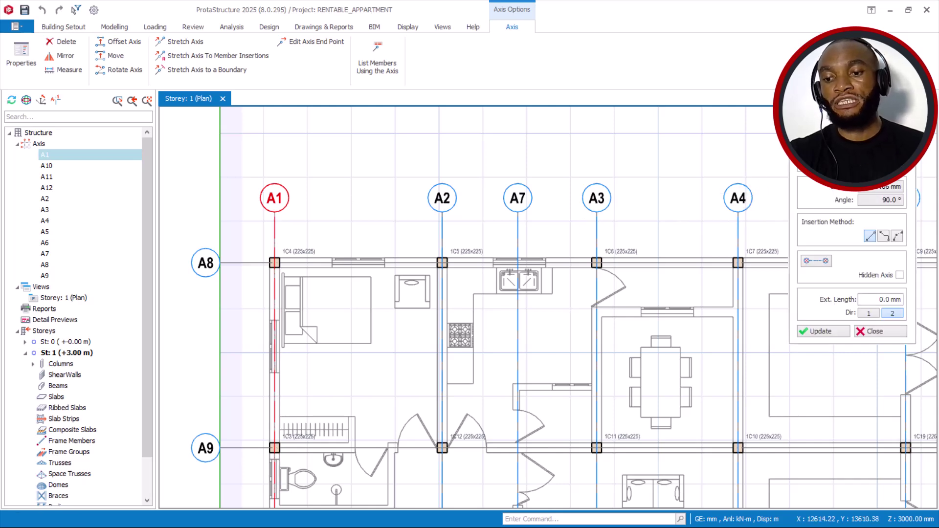
{"action": "left_click", "coordinate": [827, 331]}
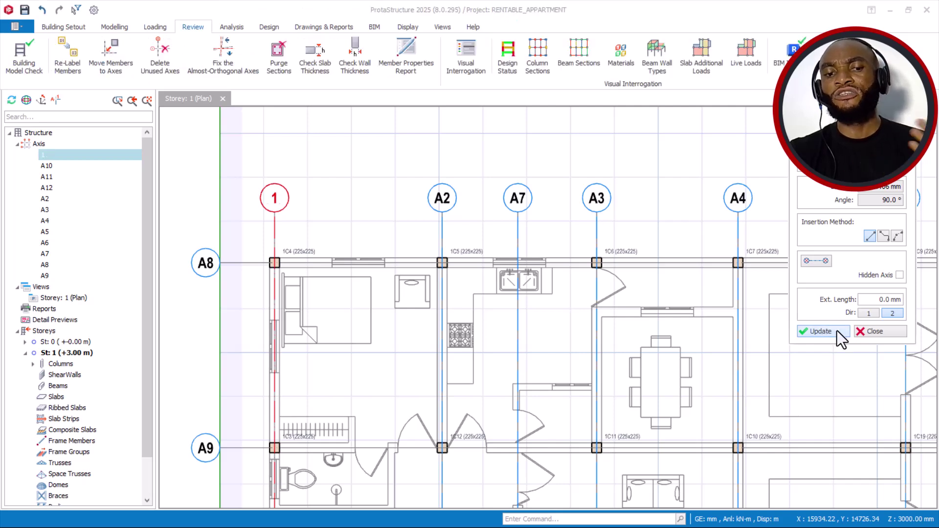
{"action": "left_click", "coordinate": [874, 329]}
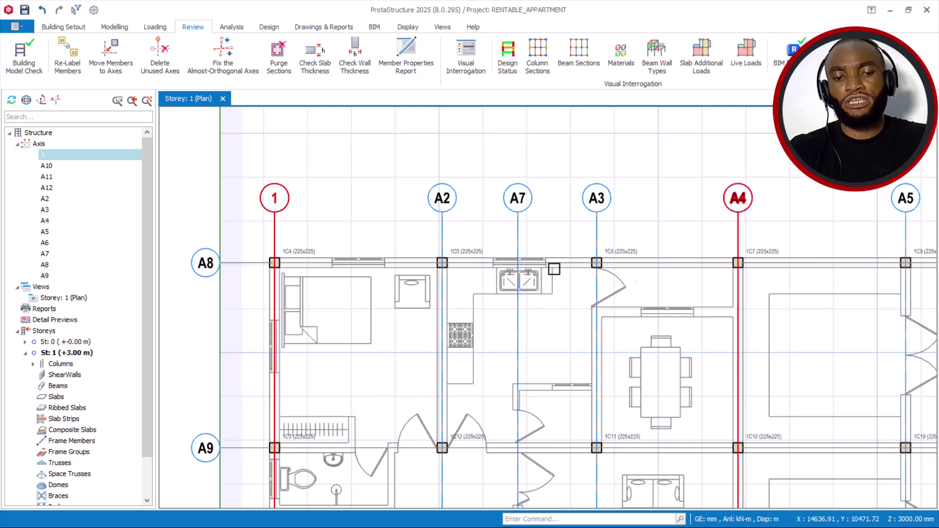
{"action": "left_click", "coordinate": [45, 11]}
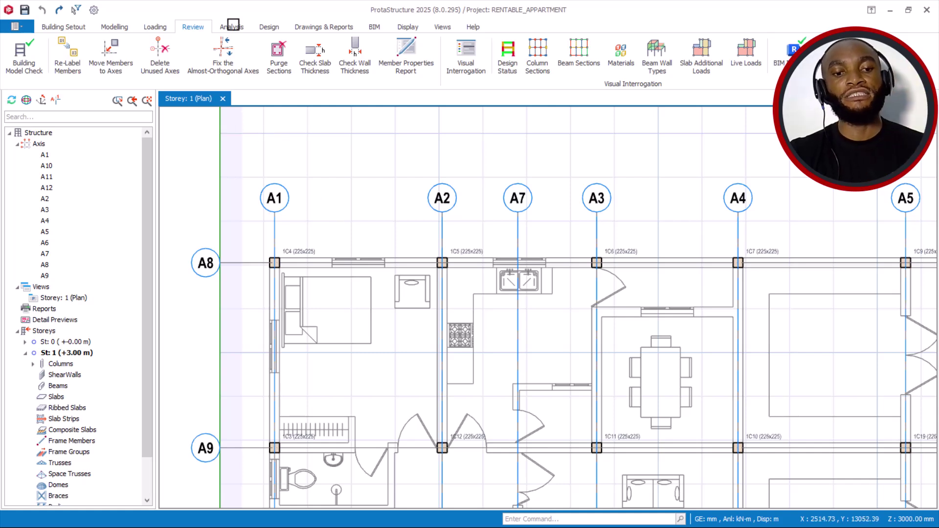
Open the member re-labelling options for the storey 1 plan and agree to continue without undo
{"action": "scroll", "coordinate": [542, 247], "scroll_direction": "down", "scroll_amount": 3}
{"action": "scroll", "coordinate": [542, 248], "scroll_direction": "up", "scroll_amount": 1}
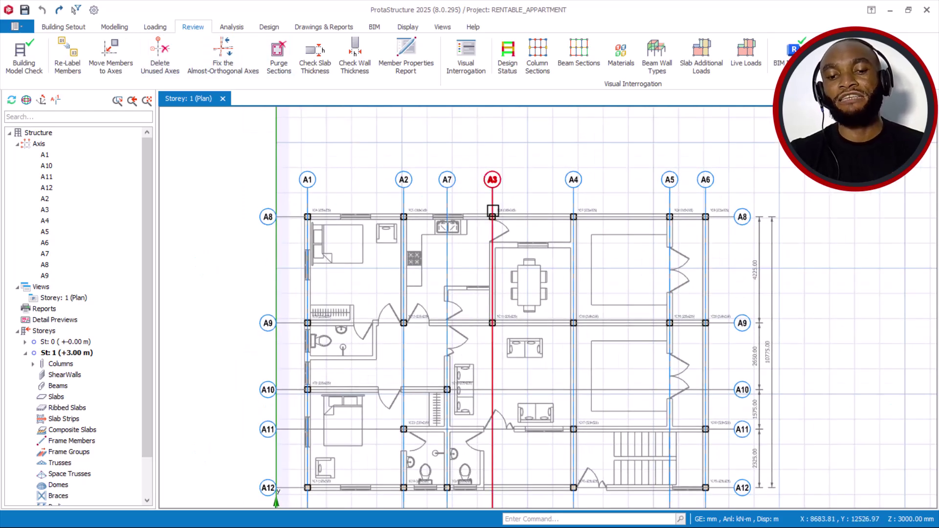
{"action": "scroll", "coordinate": [436, 304], "scroll_direction": "up", "scroll_amount": 2}
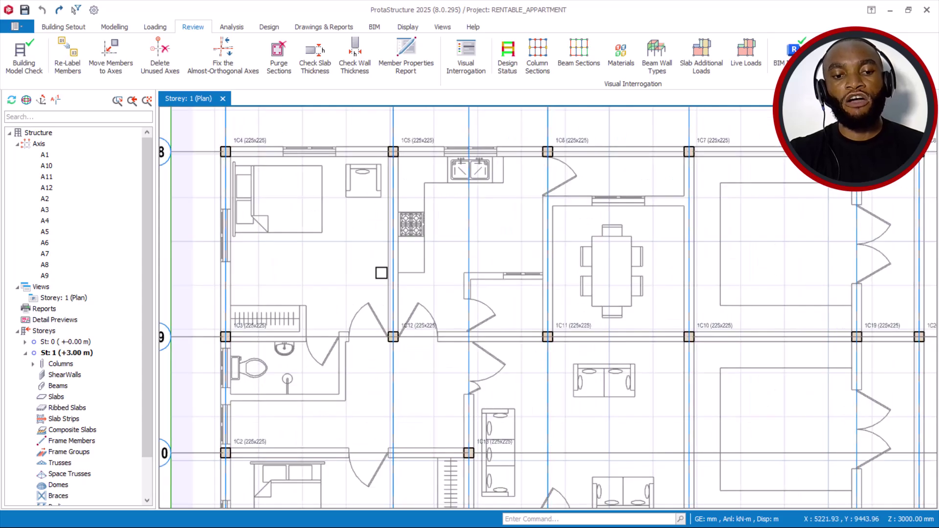
{"action": "scroll", "coordinate": [381, 273], "scroll_direction": "up", "scroll_amount": 2}
{"action": "scroll", "coordinate": [392, 279], "scroll_direction": "down", "scroll_amount": 5}
{"action": "mouse_move", "coordinate": [382, 269]}
{"action": "middle_mouse_down"}
{"action": "mouse_move", "coordinate": [417, 283]}
{"action": "mouse_move", "coordinate": [399, 272]}
{"action": "middle_mouse_up"}
{"action": "scroll", "coordinate": [304, 203], "scroll_direction": "up", "scroll_amount": 4}
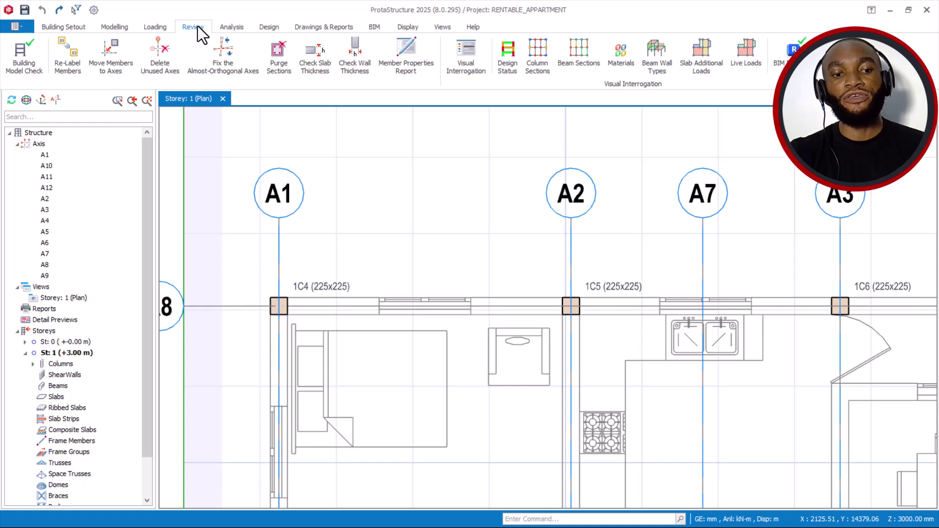
{"action": "left_click", "coordinate": [70, 53]}
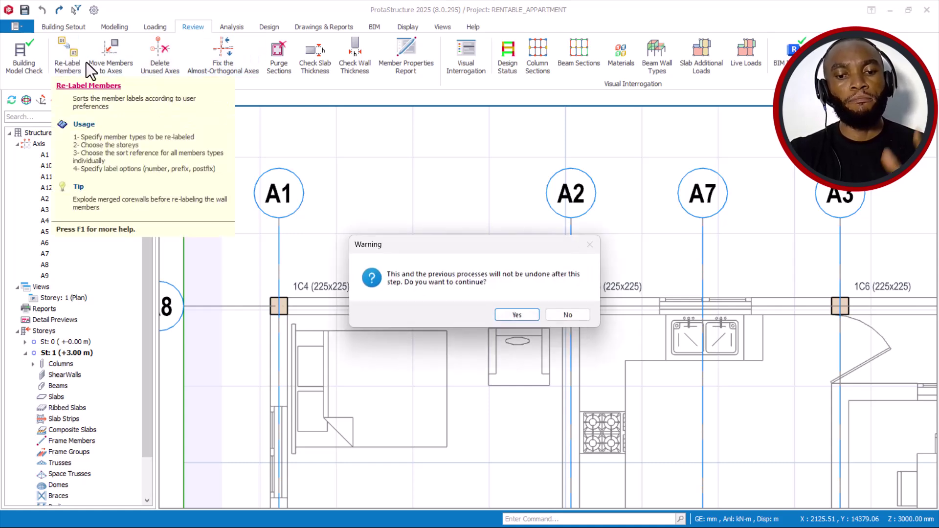
{"action": "left_click", "coordinate": [516, 315]}
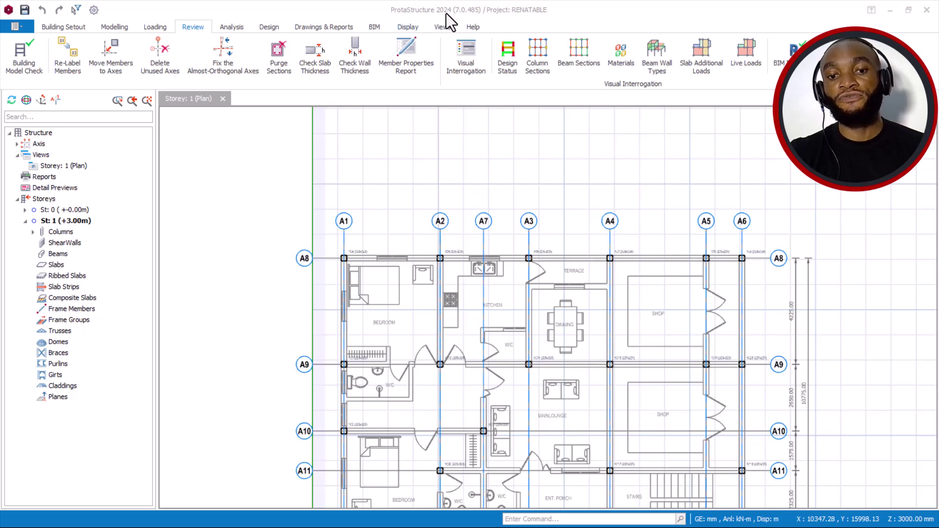
Switch to the RENATABLE project in ProtaStructure 2024 and open its member re-labelling options
{"action": "left_click", "coordinate": [191, 29]}
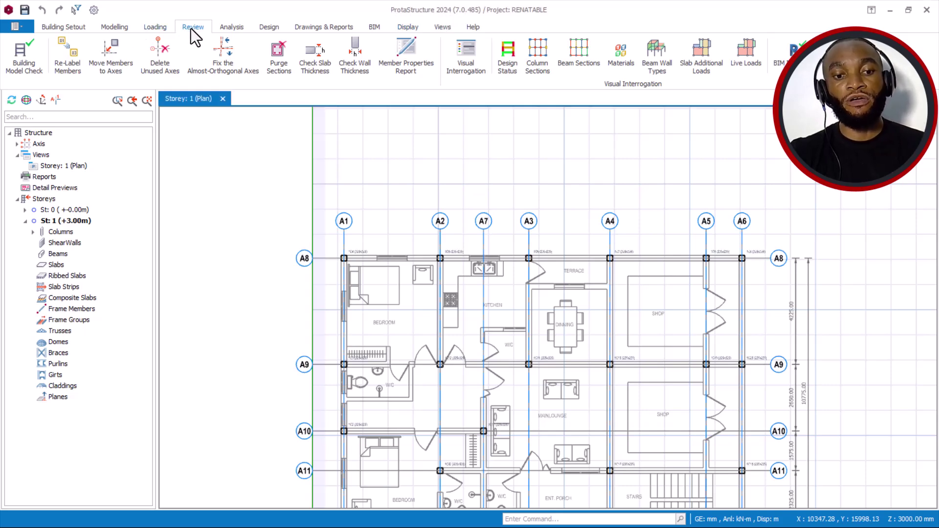
{"action": "left_click", "coordinate": [72, 54]}
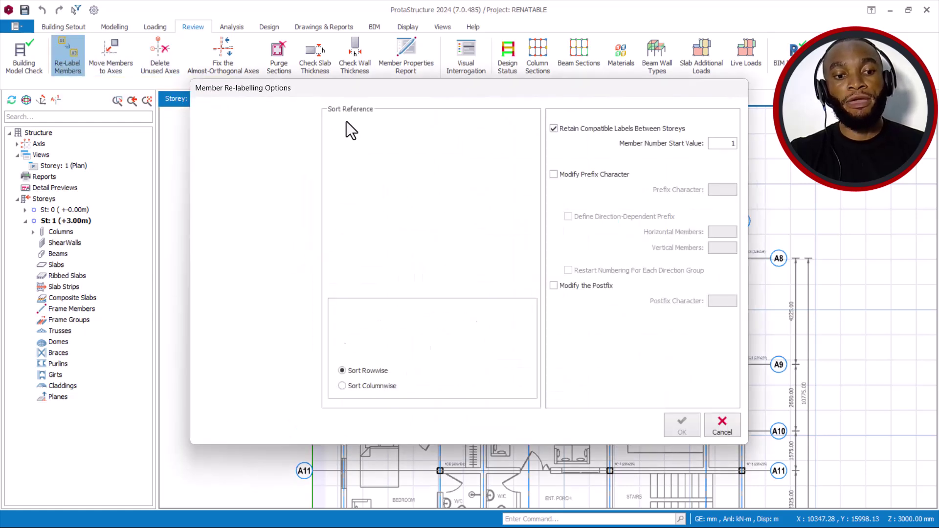
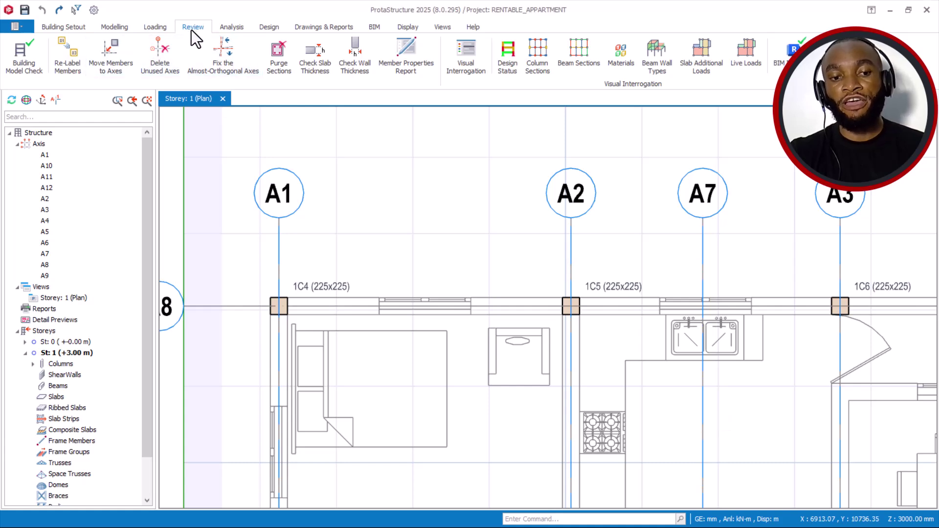
Re-label only the axes in the RENTABLE_APPARTMENT project, with 1,2,3... for Direction 2 from left to right and A,B,C... for Direction 1 from top to bottom
{"action": "left_click", "coordinate": [74, 45]}
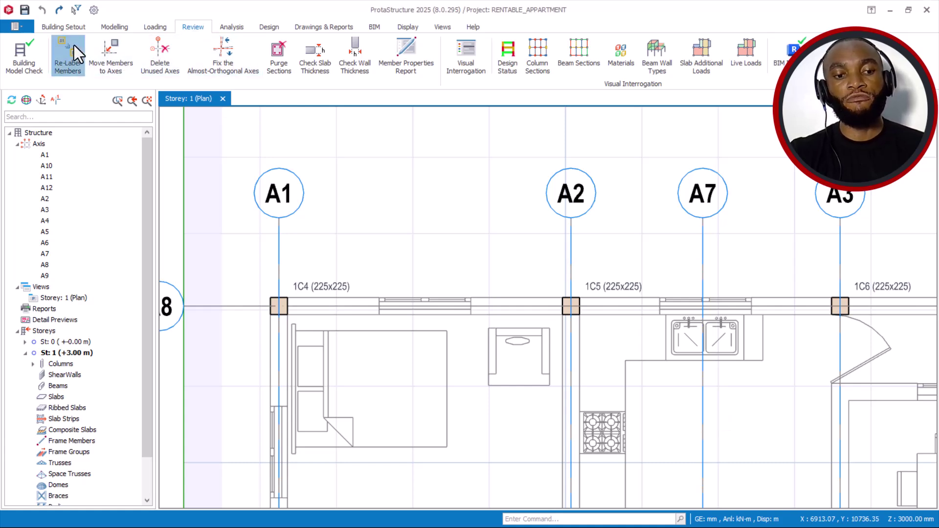
{"action": "left_click", "coordinate": [515, 315]}
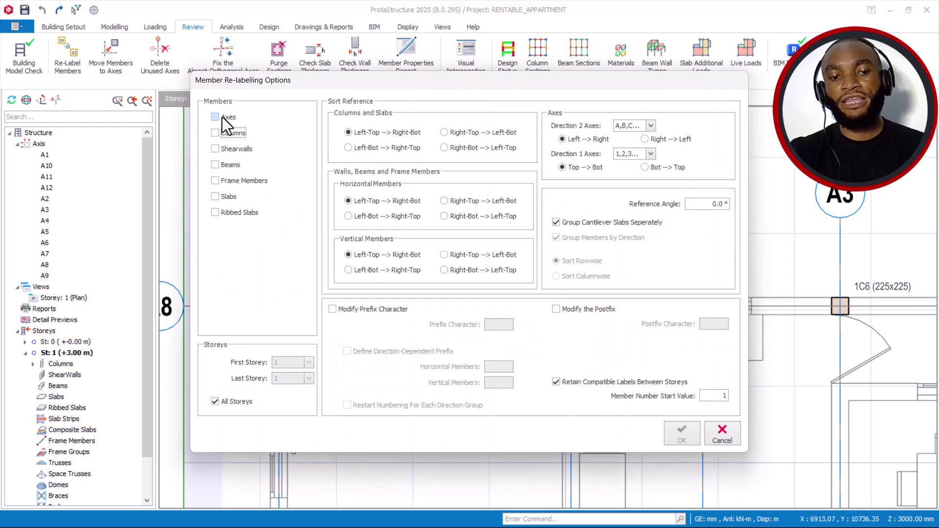
{"action": "left_click", "coordinate": [216, 118]}
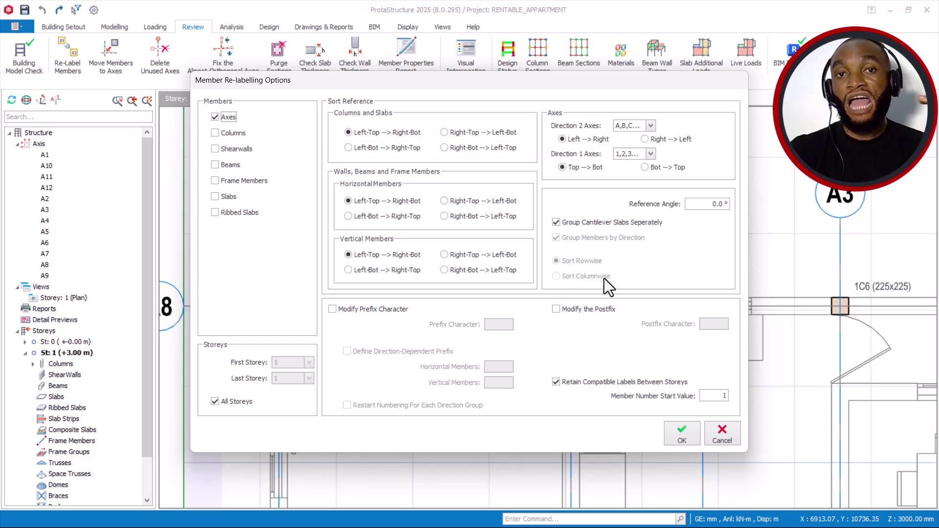
{"action": "left_click", "coordinate": [652, 125]}
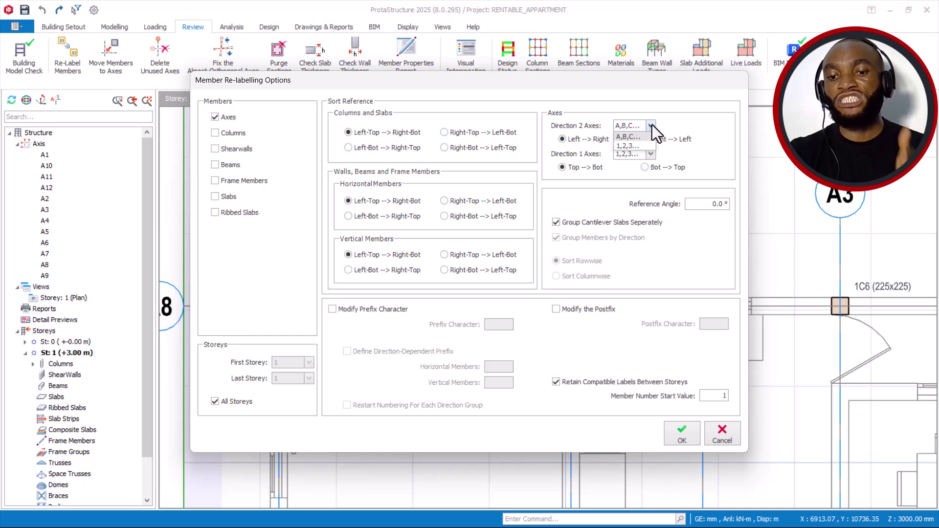
{"action": "left_click", "coordinate": [629, 146]}
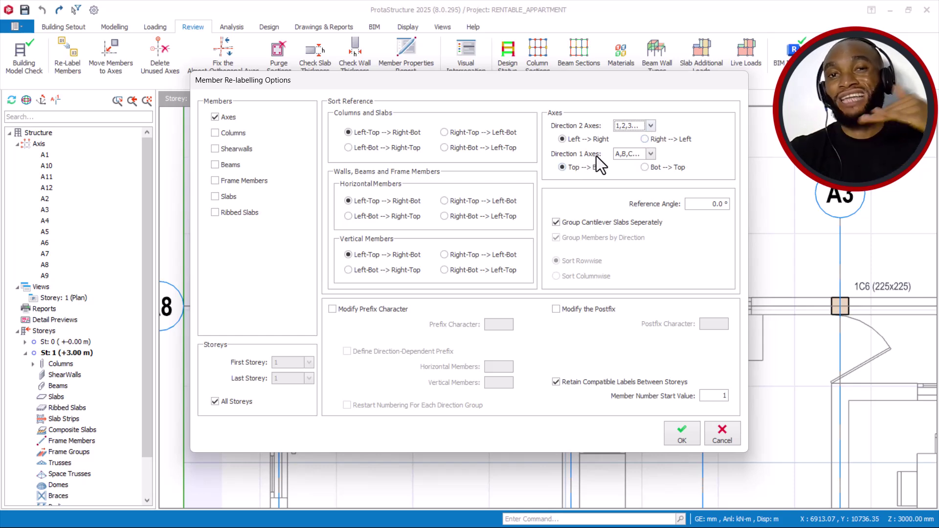
{"action": "left_click", "coordinate": [651, 154]}
{"action": "left_click", "coordinate": [651, 154]}
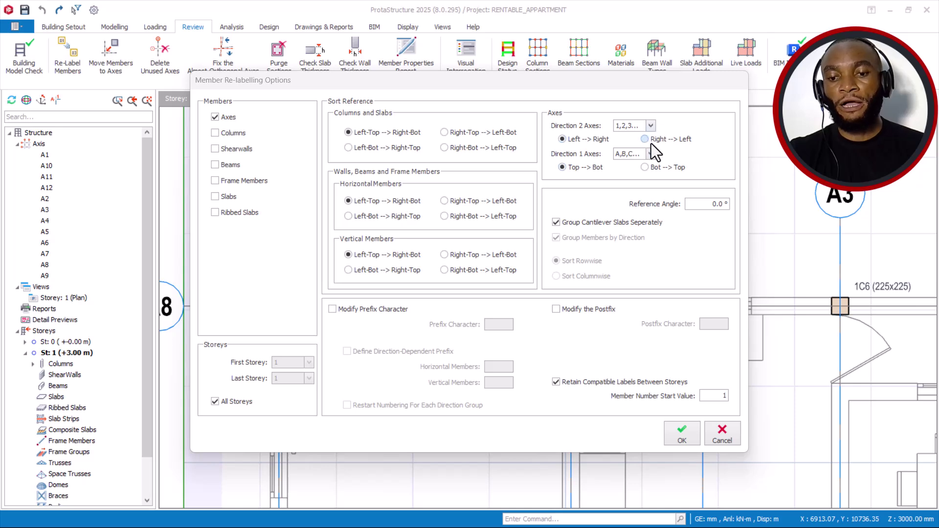
{"action": "left_click", "coordinate": [681, 434]}
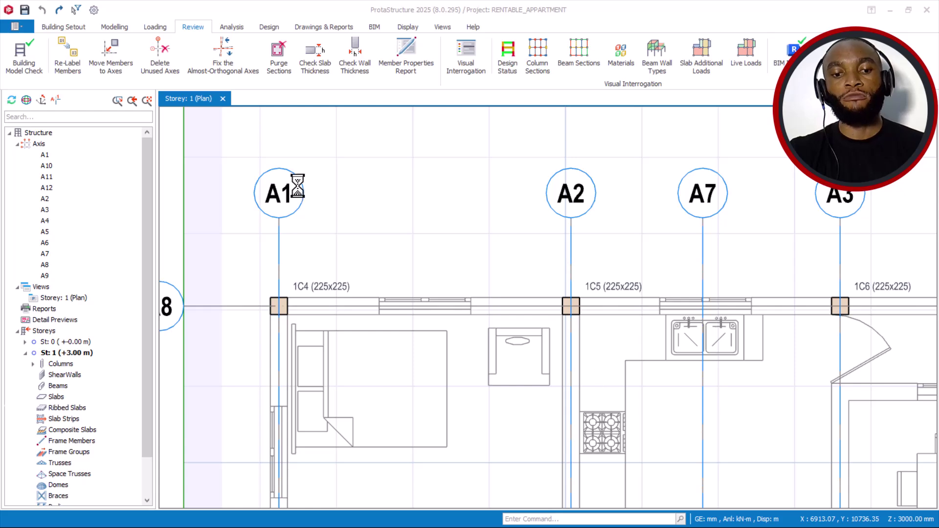
Examine the label order of the vertical and horizontal axes across the re-labelled storey 1 plan
{"action": "scroll", "coordinate": [343, 244], "scroll_direction": "down", "scroll_amount": 5}
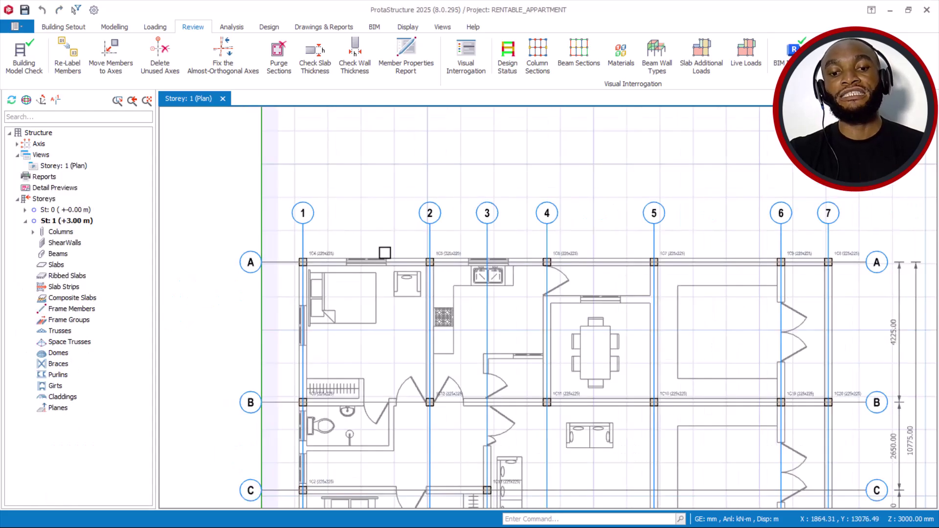
{"action": "middle_click_drag", "start_coordinate": [449, 274], "coordinate": [293, 167]}
{"action": "scroll", "coordinate": [294, 166], "scroll_direction": "up", "scroll_amount": 2}
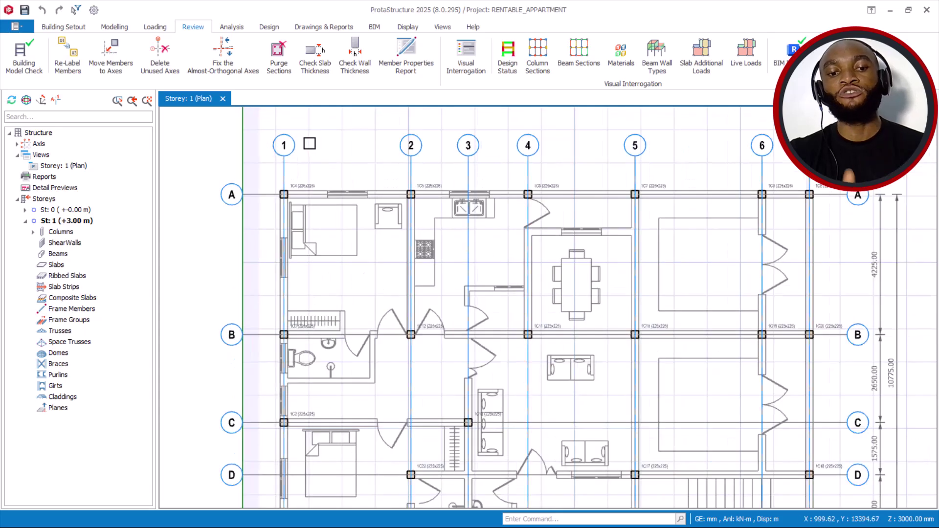
{"action": "scroll", "coordinate": [325, 147], "scroll_direction": "down", "scroll_amount": 2}
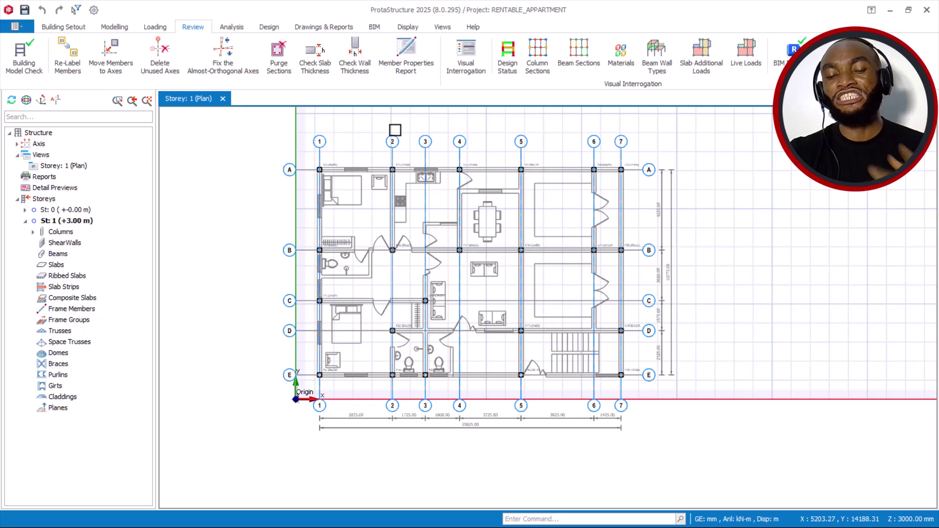
{"action": "mouse_move", "coordinate": [418, 138]}
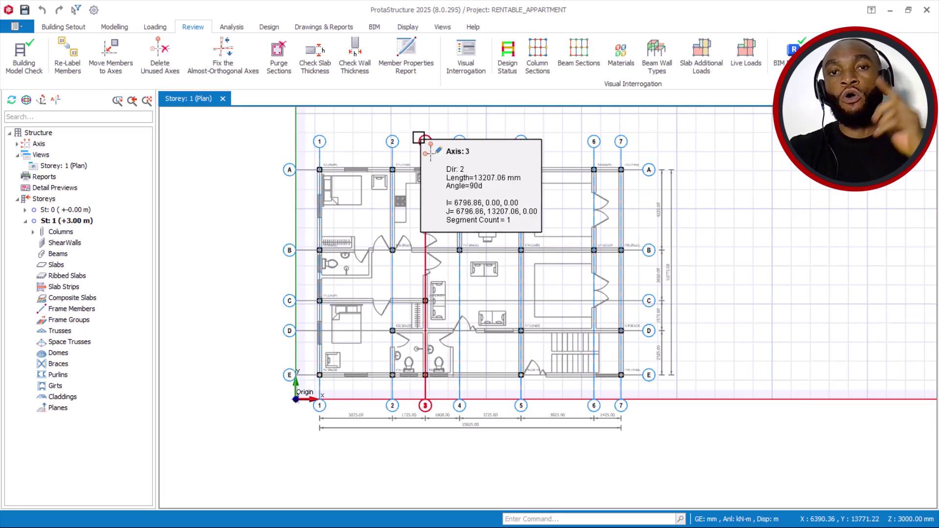
{"action": "scroll", "coordinate": [419, 138], "scroll_direction": "up", "scroll_amount": 3}
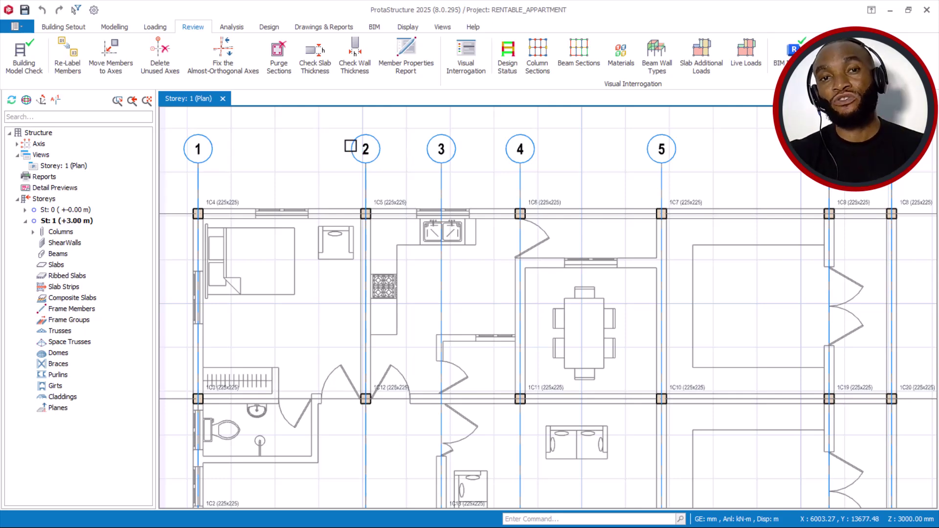
{"action": "scroll", "coordinate": [352, 124], "scroll_direction": "down", "scroll_amount": 1}
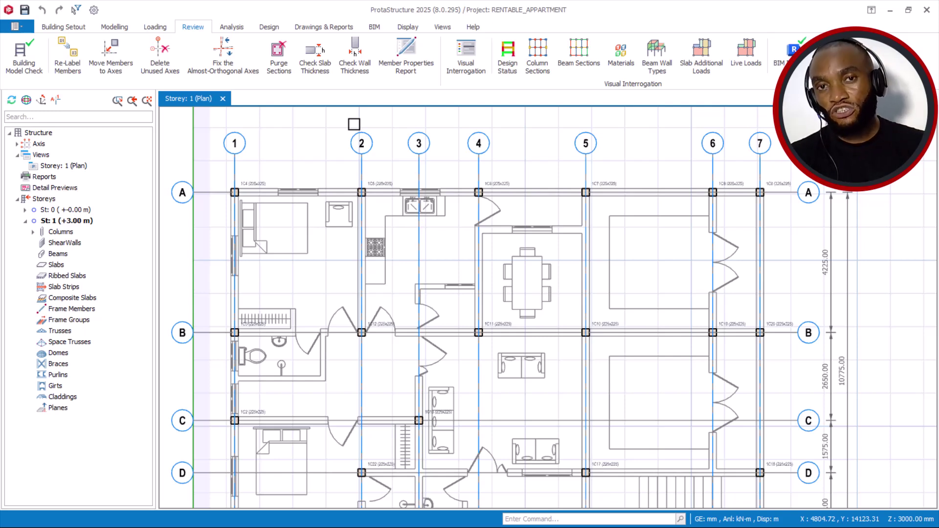
{"action": "middle_click_drag", "start_coordinate": [360, 142], "coordinate": [406, 144]}
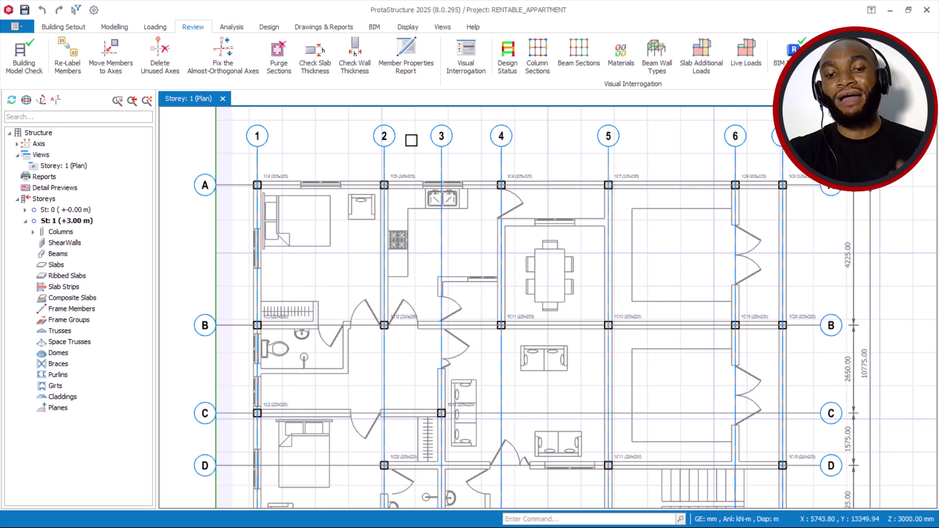